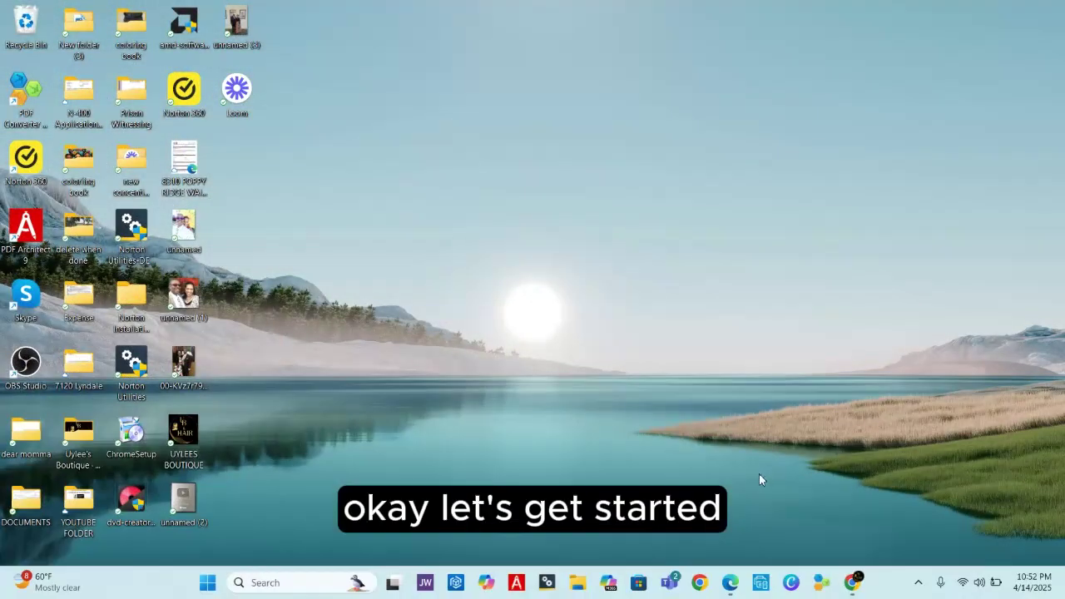
# In Chrome, copy the full talking-avatar request from the existing ChatGPT "AI Avatar Design Prompt" conversation
pyautogui.click(851, 587)
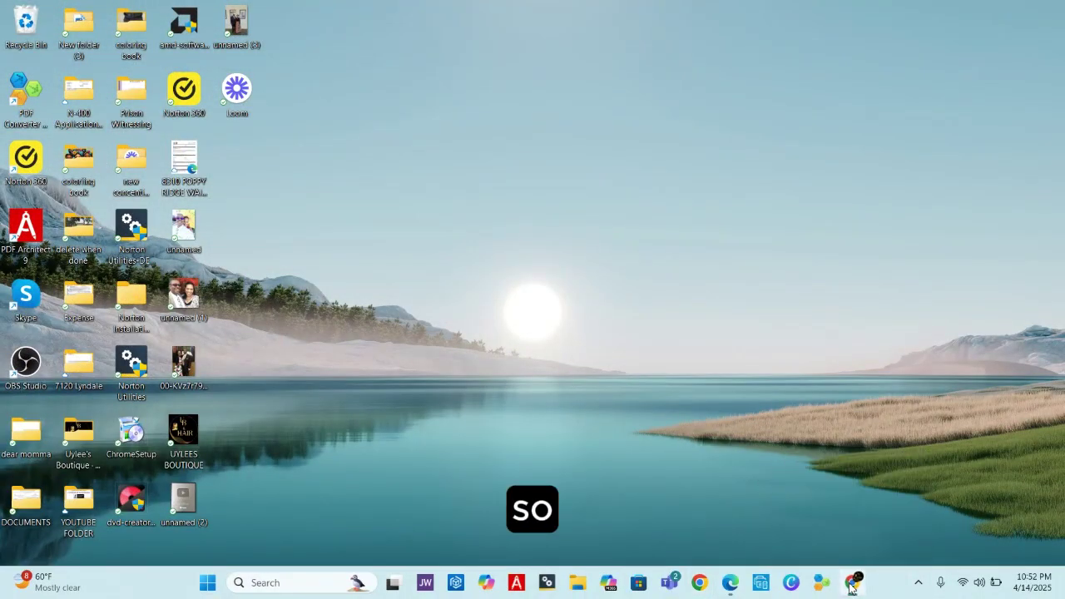
pyautogui.click(65, 15)
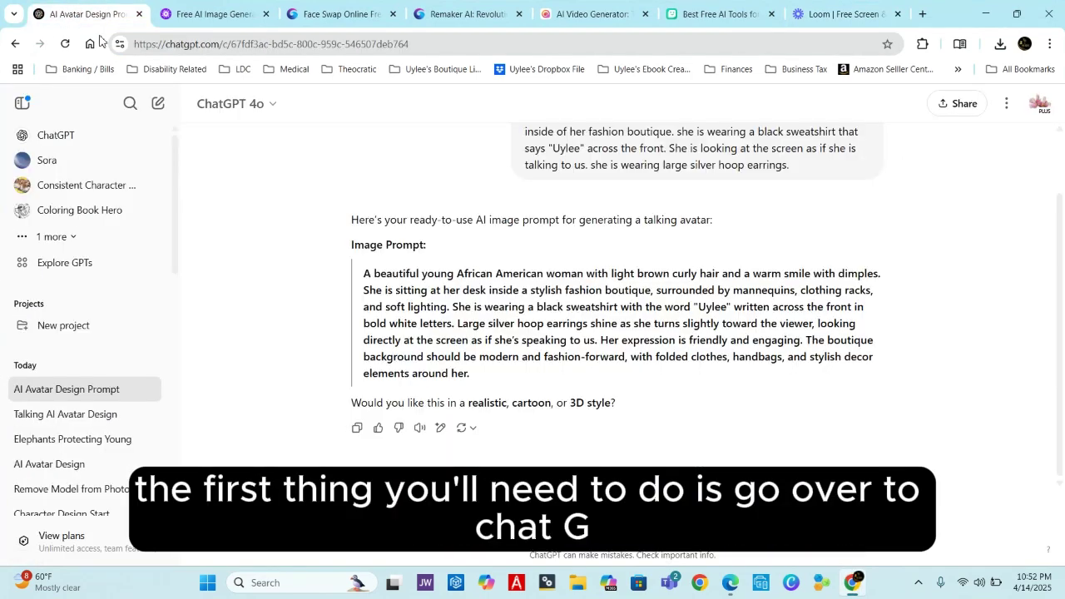
pyautogui.scroll(2, 518, 339)
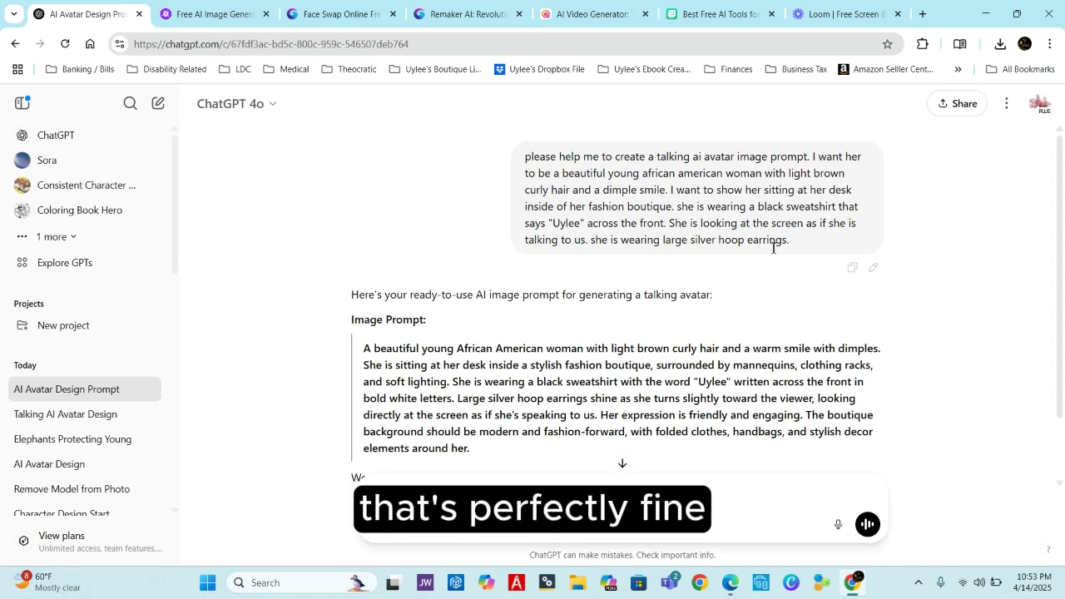
pyautogui.moveTo(791, 243); pyautogui.dragTo(508, 153)
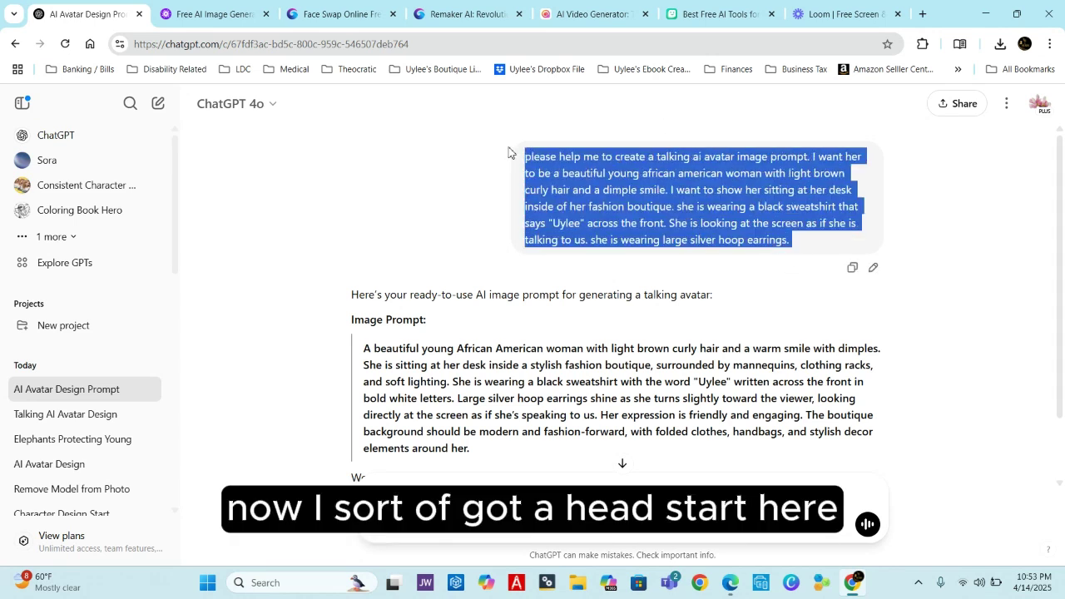
pyautogui.rightClick(556, 197)
pyautogui.click(579, 206)
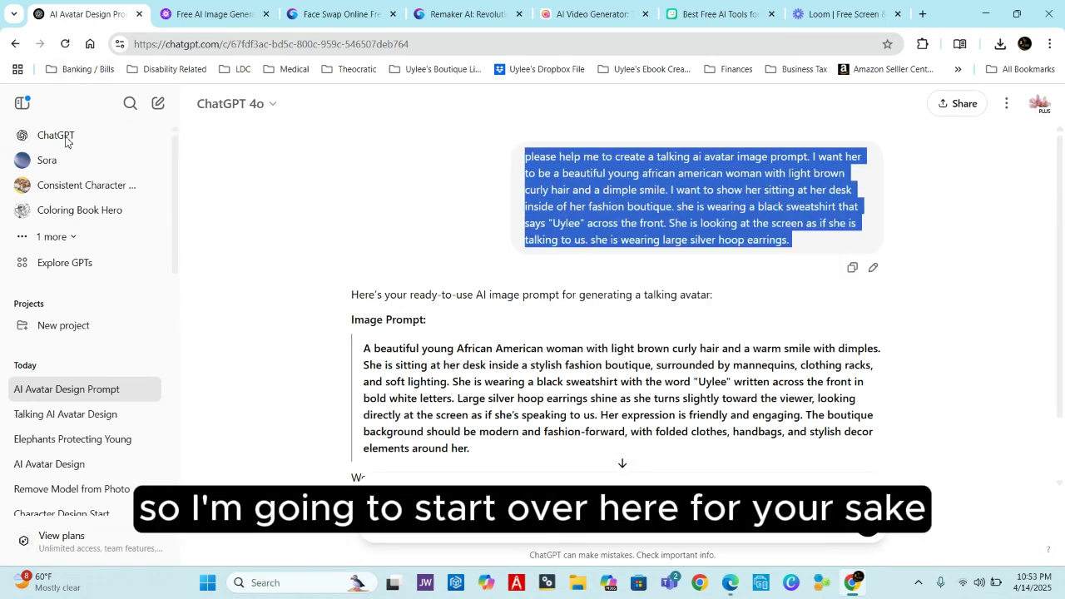
# Go back to an empty ChatGPT chat and submit the copied request for a talking AI avatar image prompt
pyautogui.click(15, 43)
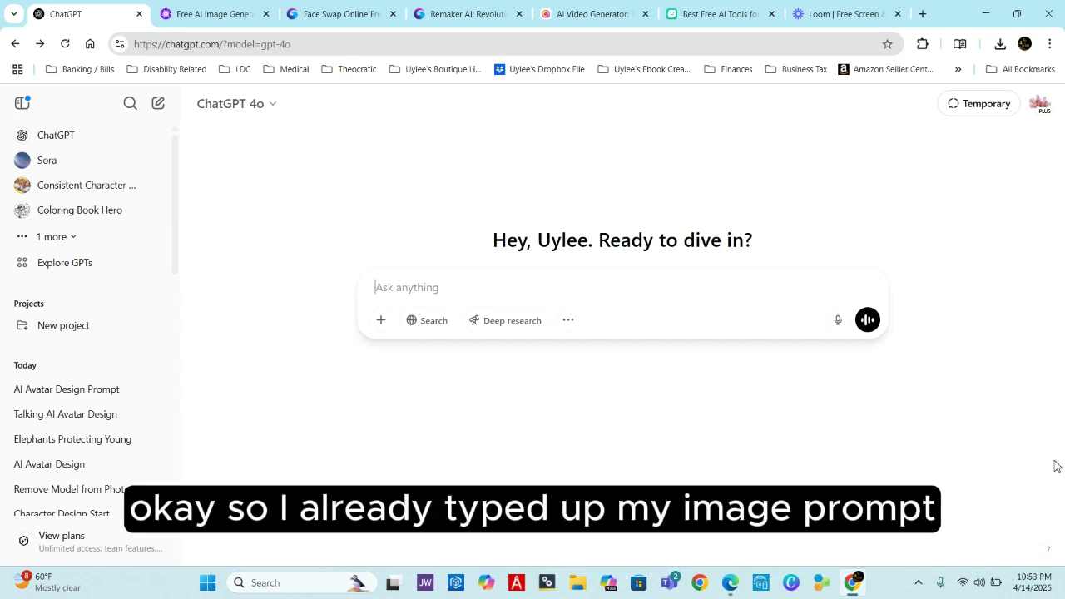
pyautogui.rightClick(417, 292)
pyautogui.click(447, 410)
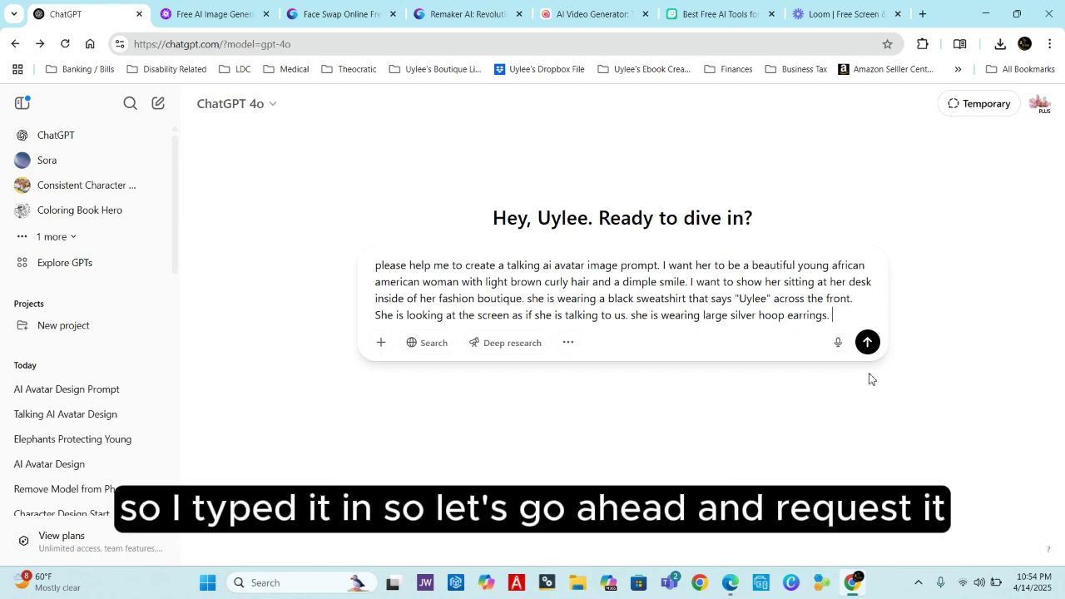
pyautogui.click(868, 344)
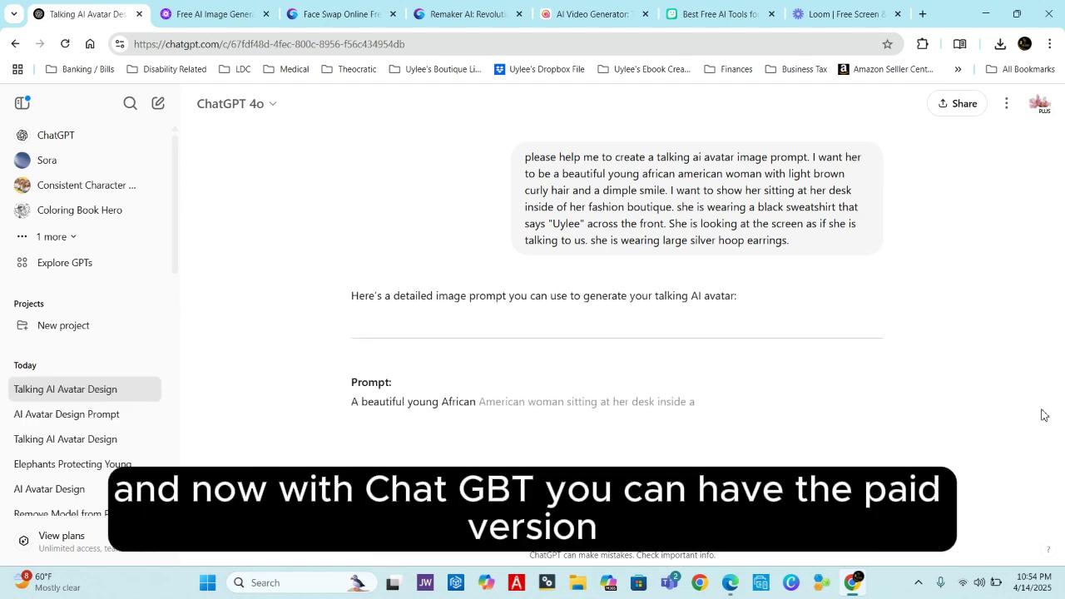
# Copy ChatGPT's generated avatar prompt together with its Image Style description
pyautogui.scroll(-2, 889, 233)
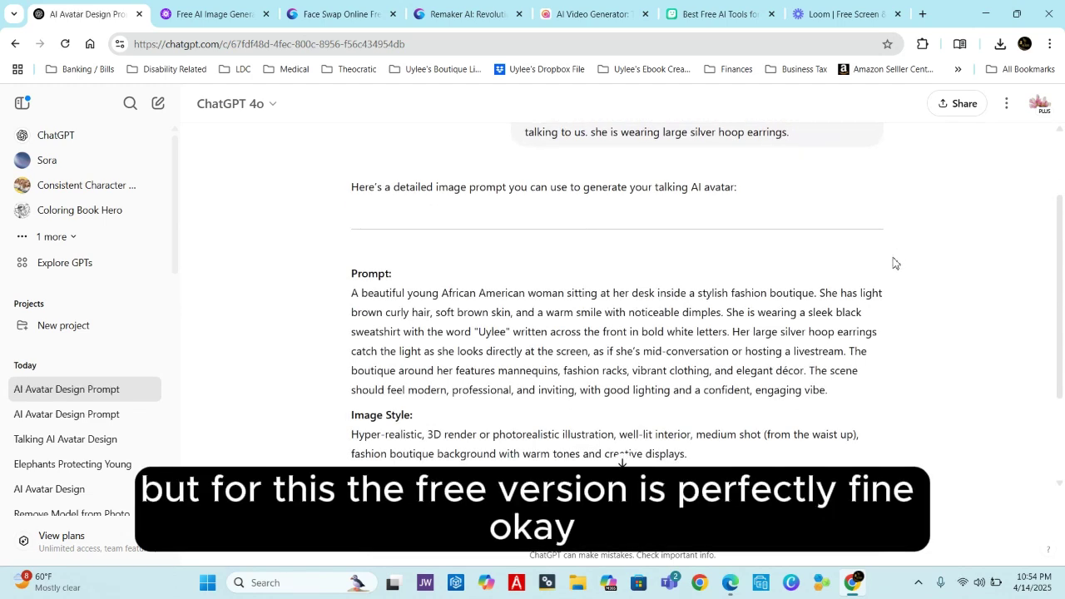
pyautogui.scroll(-1, 893, 264)
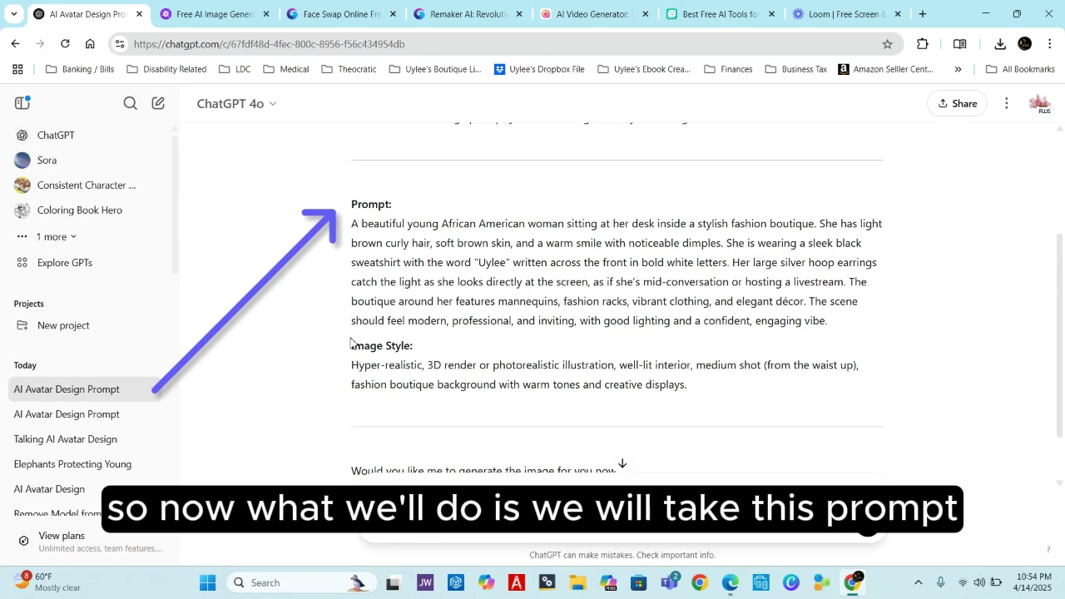
pyautogui.moveTo(687, 385); pyautogui.dragTo(350, 221)
pyautogui.rightClick(427, 292)
pyautogui.click(451, 301)
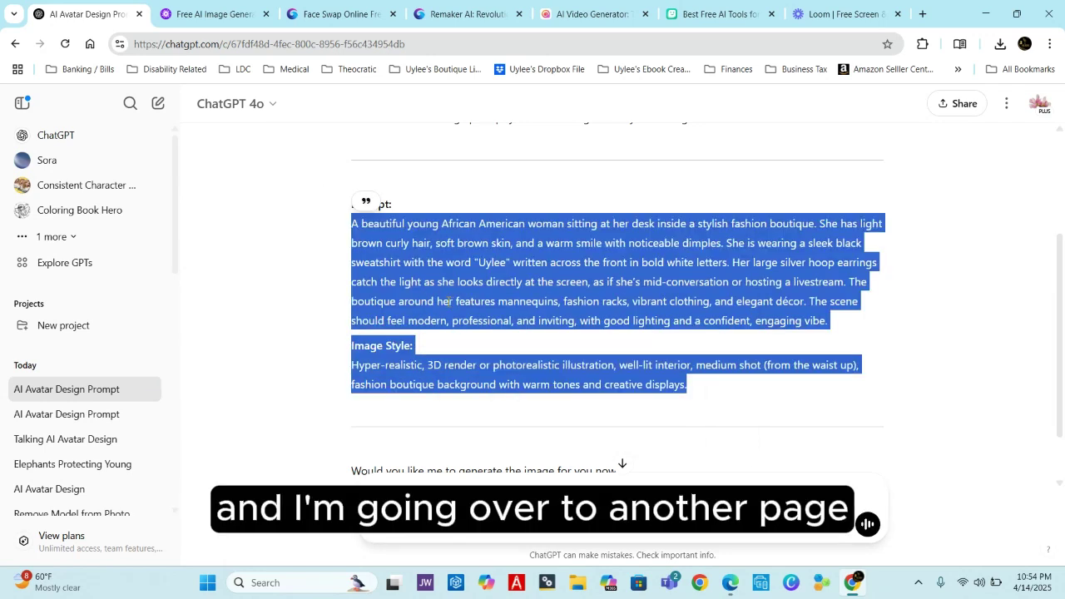
# Switch to PicLumen, open its free image generator and paste the copied avatar prompt as the image description
pyautogui.click(220, 14)
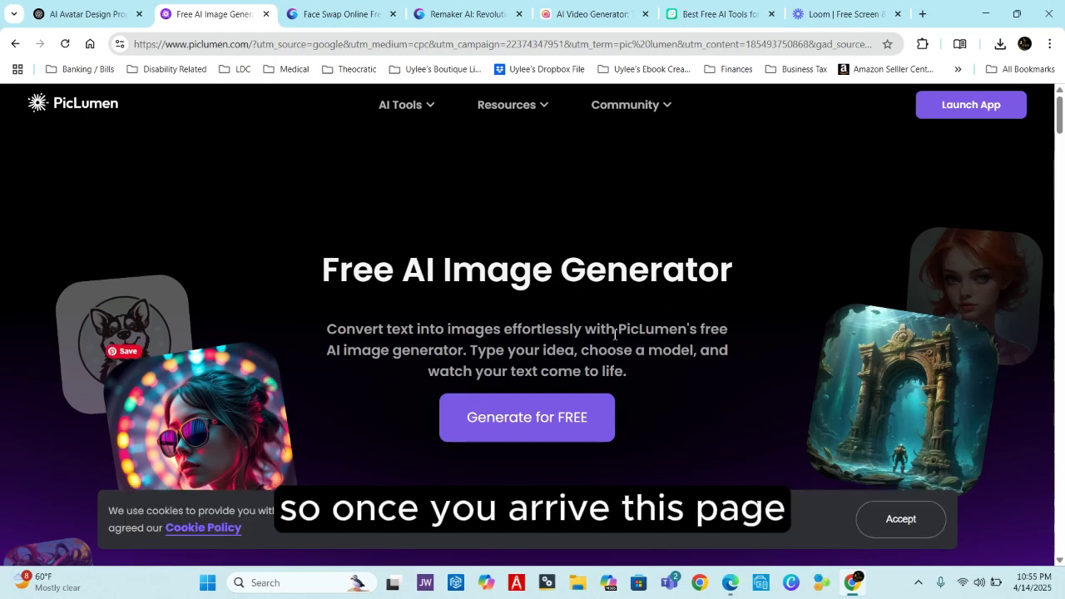
pyautogui.click(514, 424)
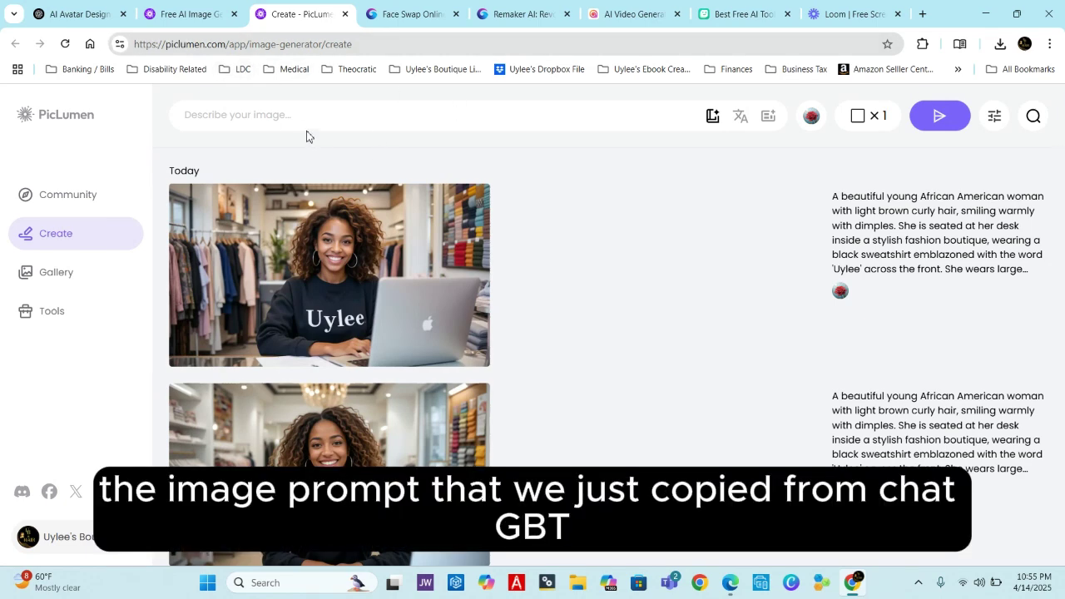
pyautogui.click(83, 23)
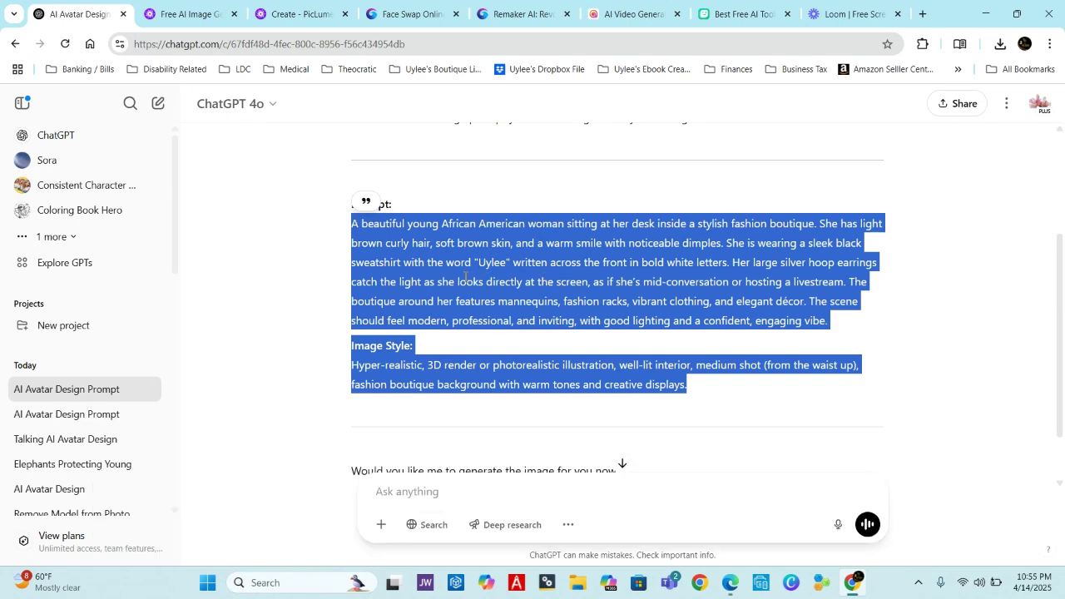
pyautogui.click(191, 14)
pyautogui.click(300, 14)
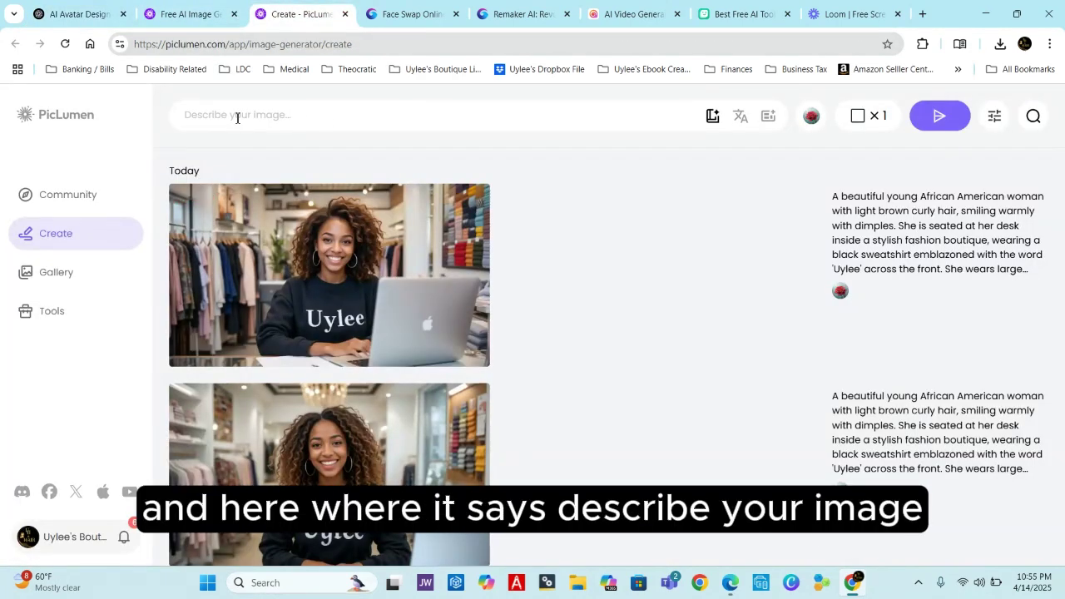
pyautogui.rightClick(292, 117)
pyautogui.click(369, 267)
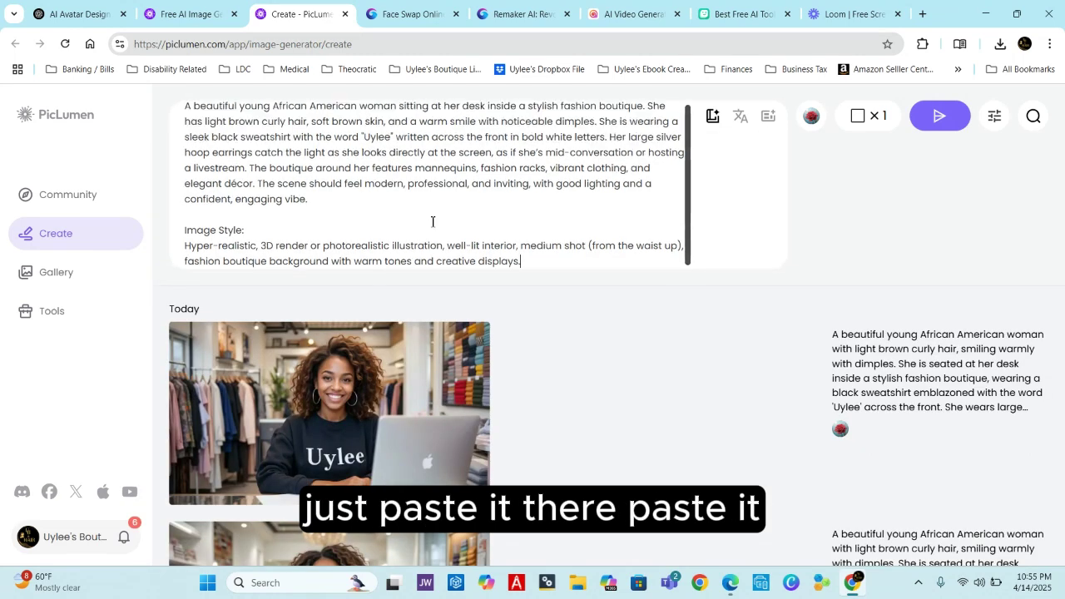
pyautogui.scroll(1, 430, 221)
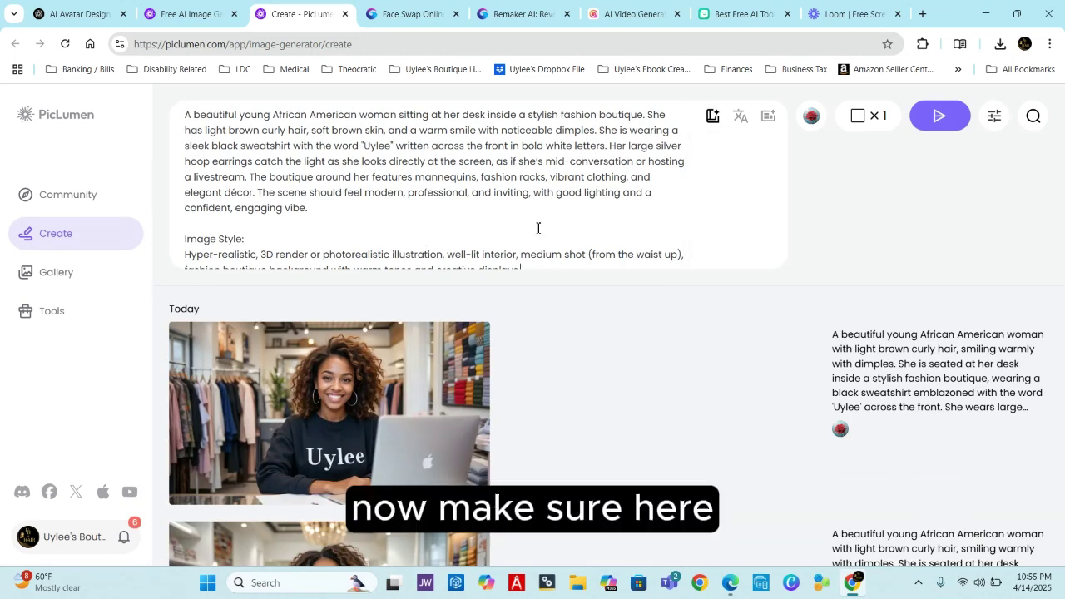
# Choose the PicLumen Art V1 model and set the image's aspect ratio to 16:9
pyautogui.click(812, 121)
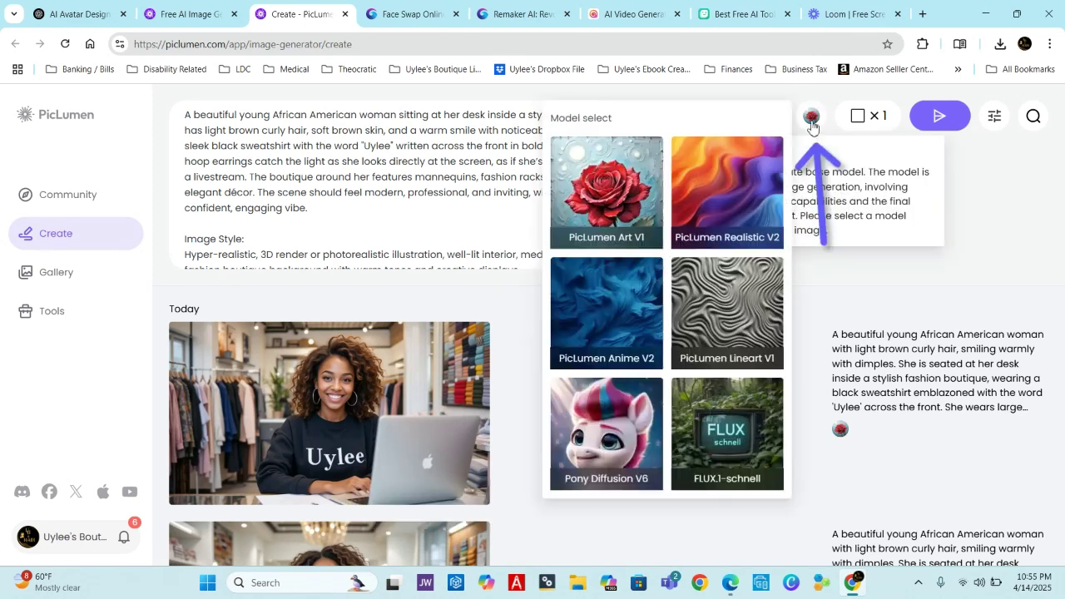
pyautogui.click(637, 211)
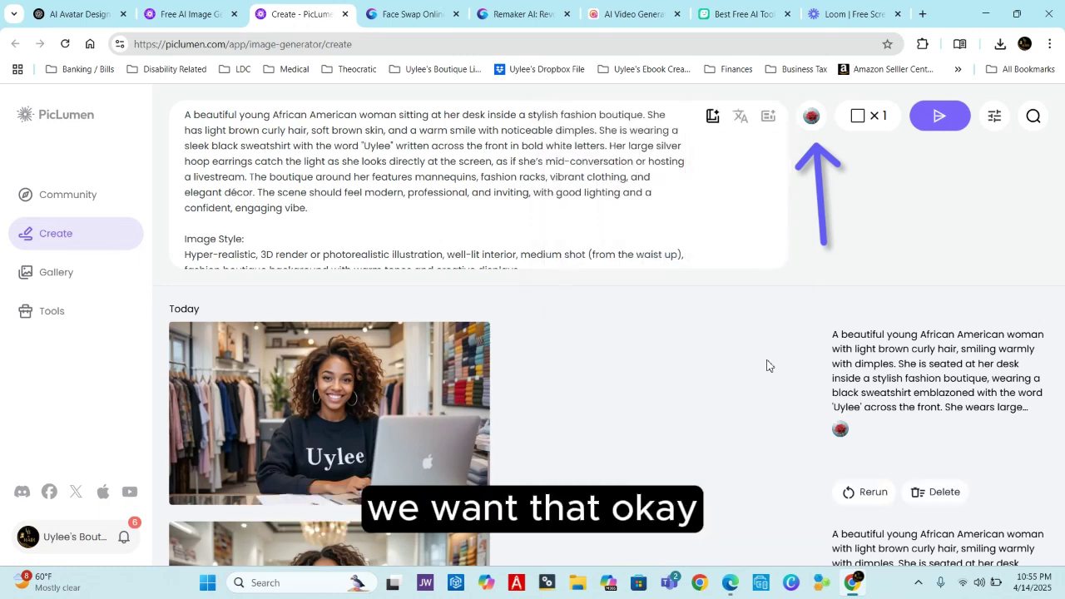
pyautogui.click(862, 120)
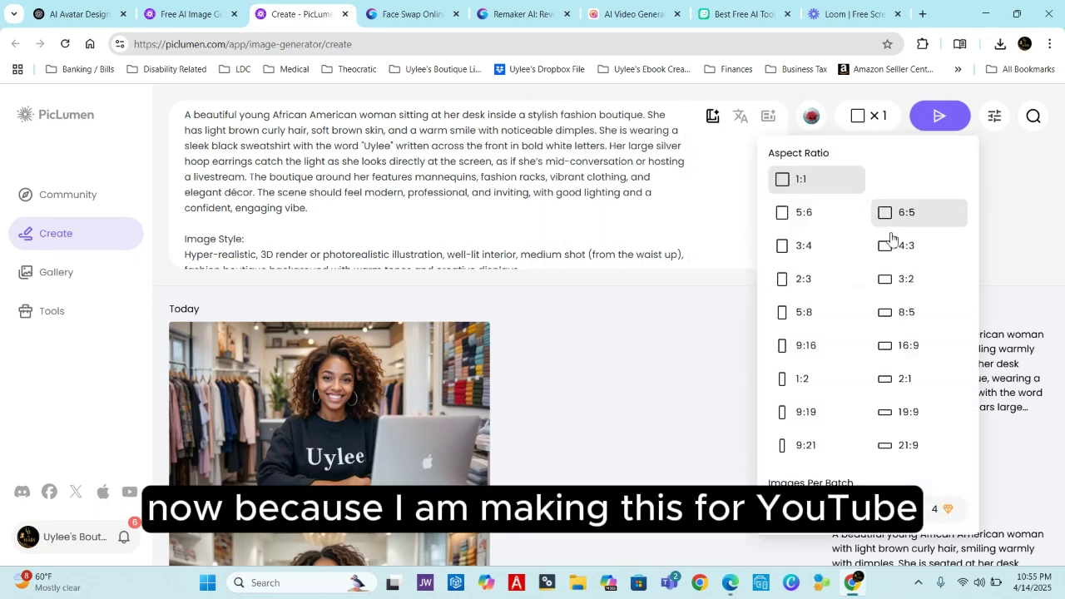
pyautogui.click(904, 349)
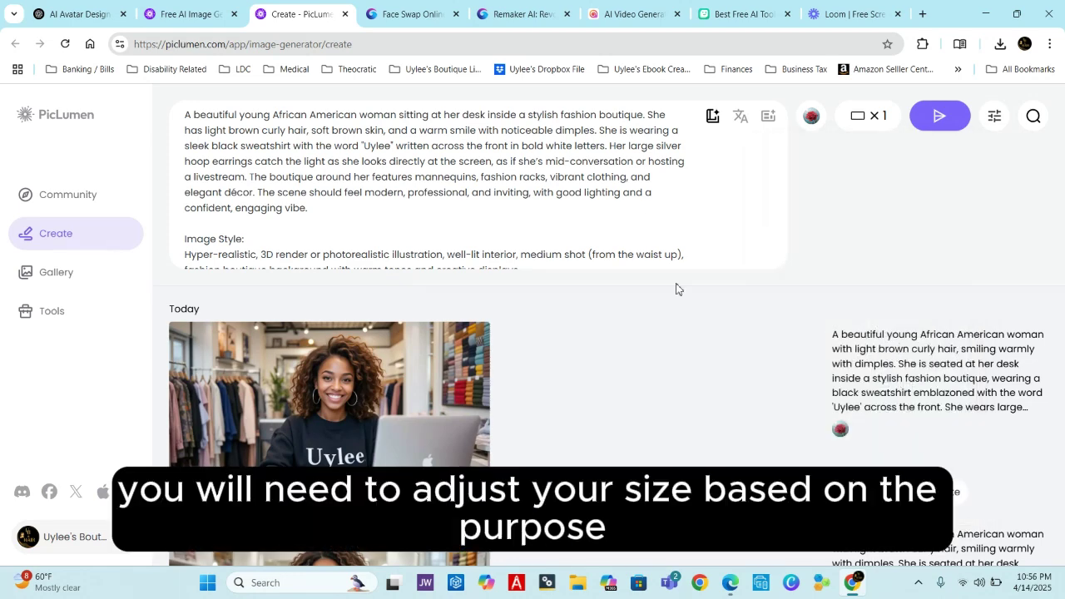
pyautogui.click(871, 118)
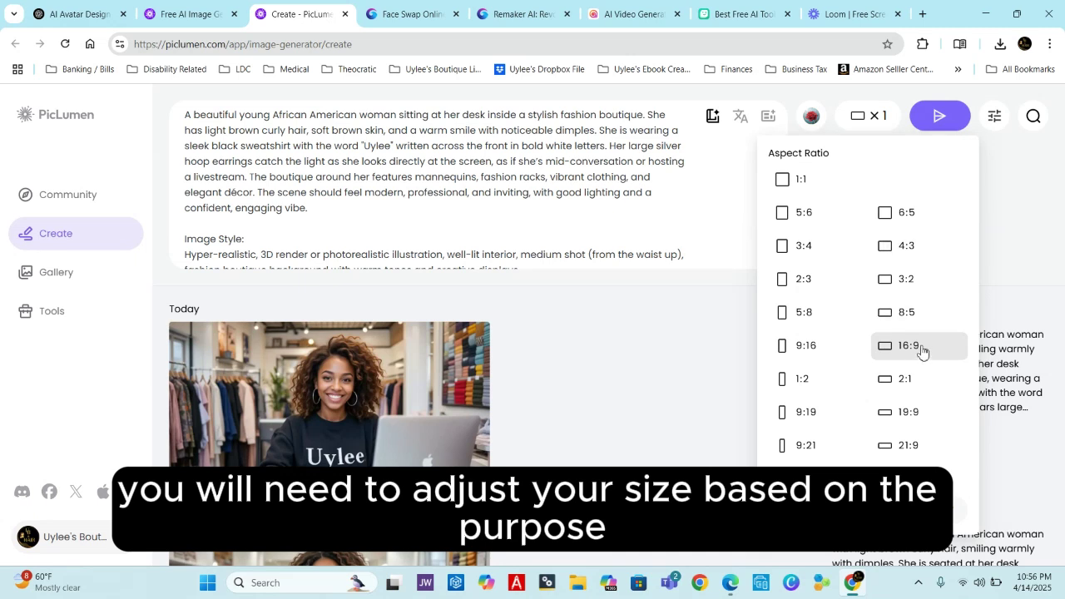
pyautogui.click(1009, 252)
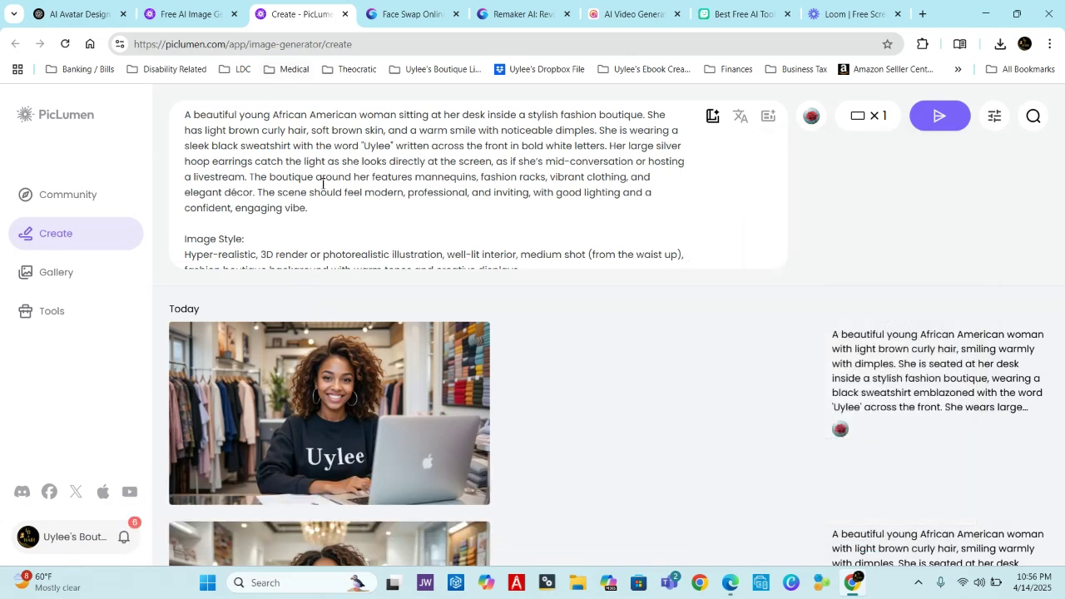
# Generate the avatar image and rerun the same prompt for another version
pyautogui.click(941, 118)
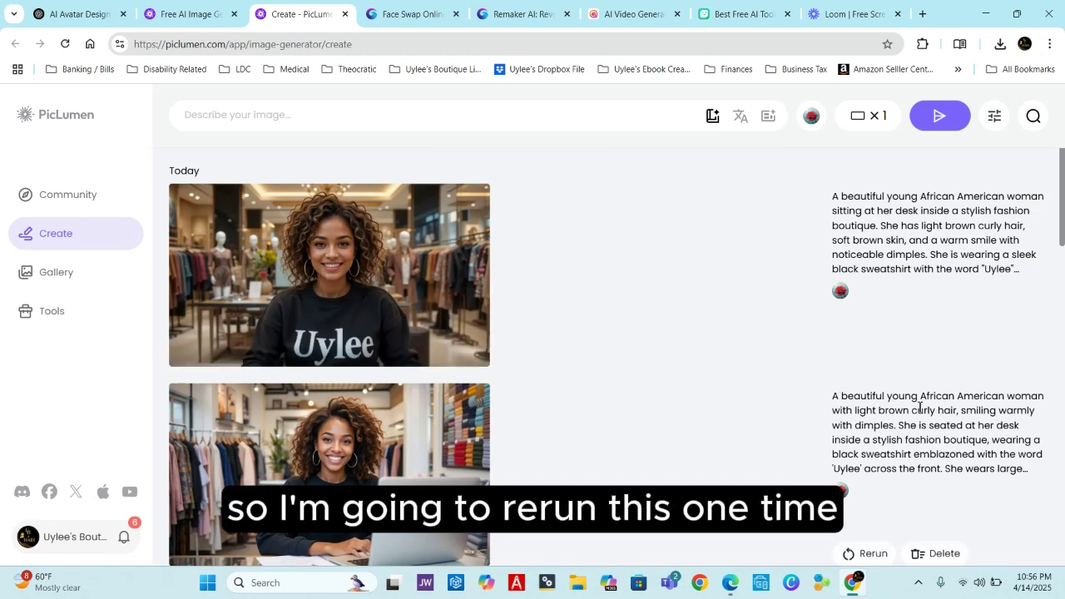
pyautogui.click(867, 362)
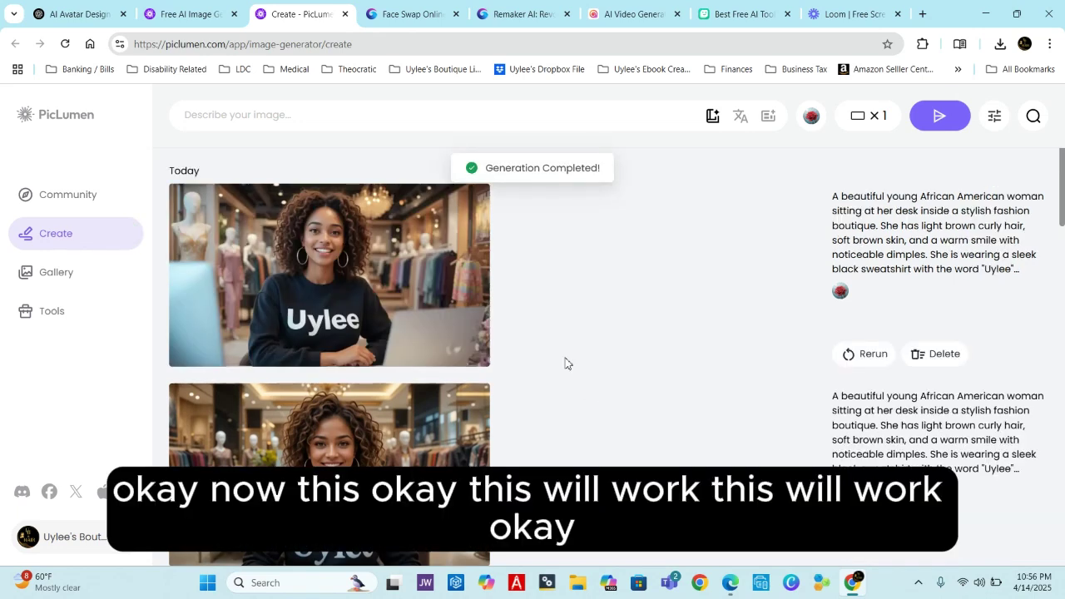
# Open the newest avatar image and download it as a PNG named "temp pic" in the "new concention ties" folder
pyautogui.moveTo(376, 289)
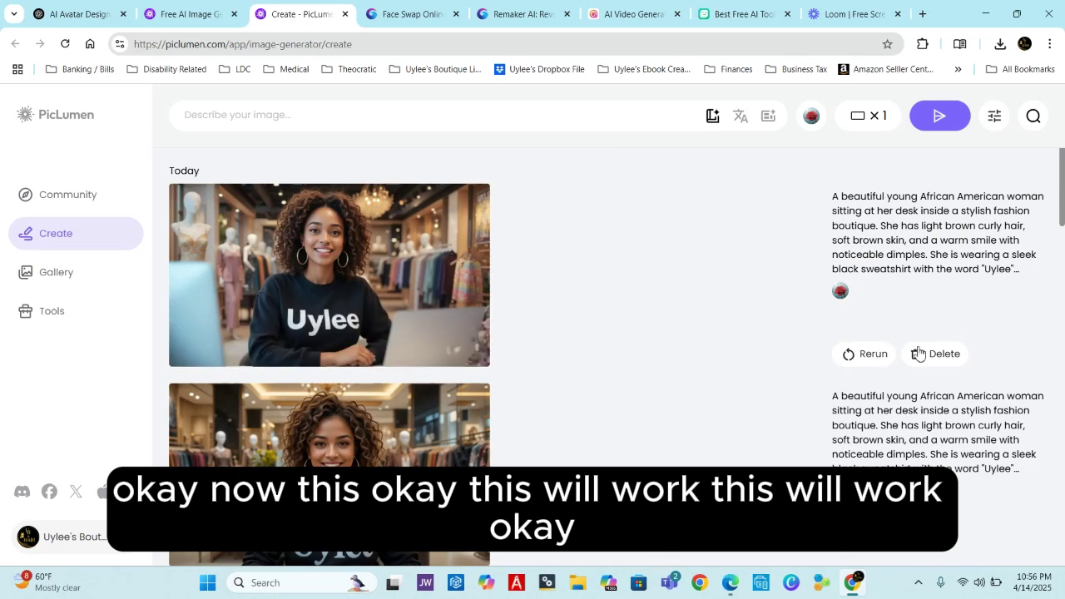
pyautogui.moveTo(345, 295)
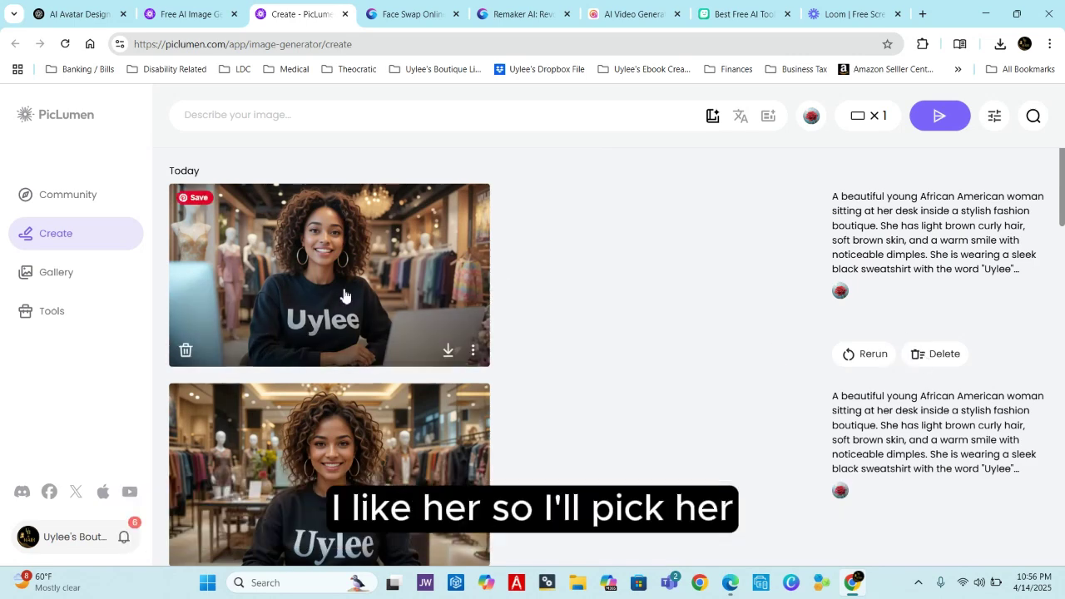
pyautogui.click(345, 295)
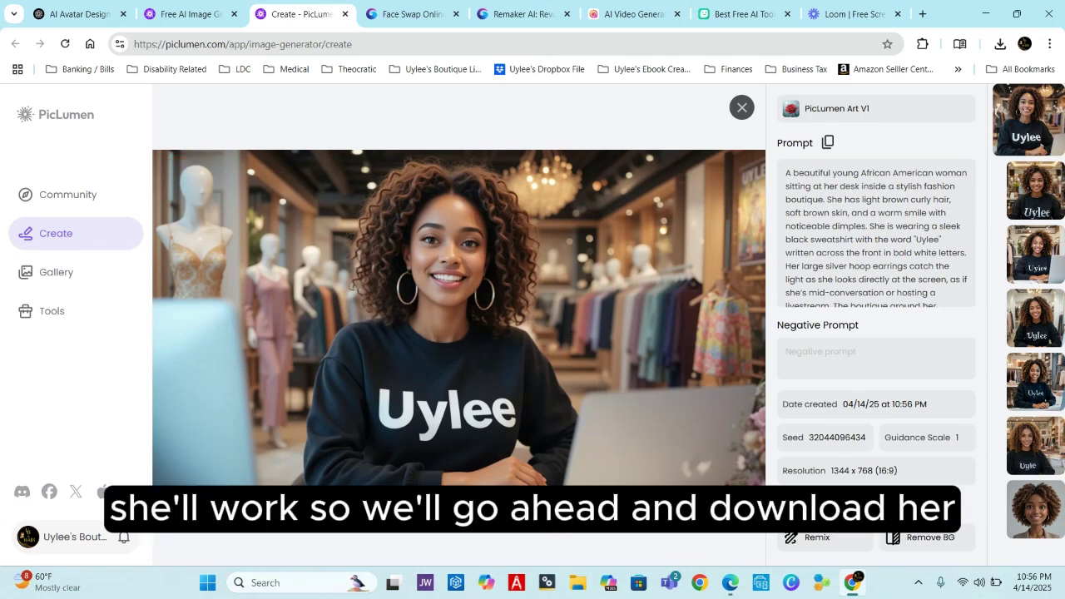
pyautogui.click(786, 504)
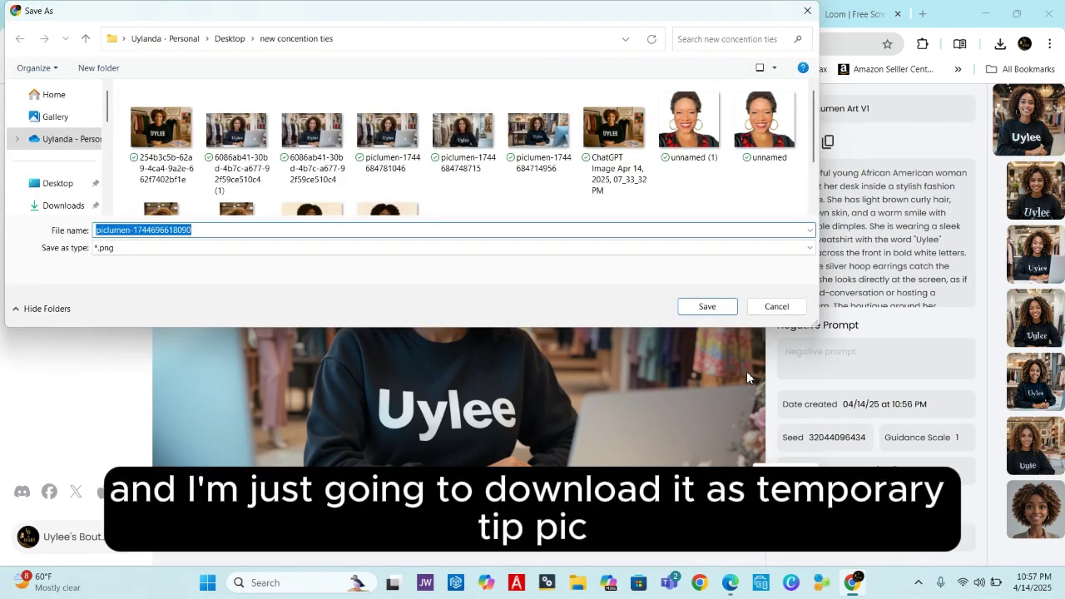
pyautogui.write('temp pic')
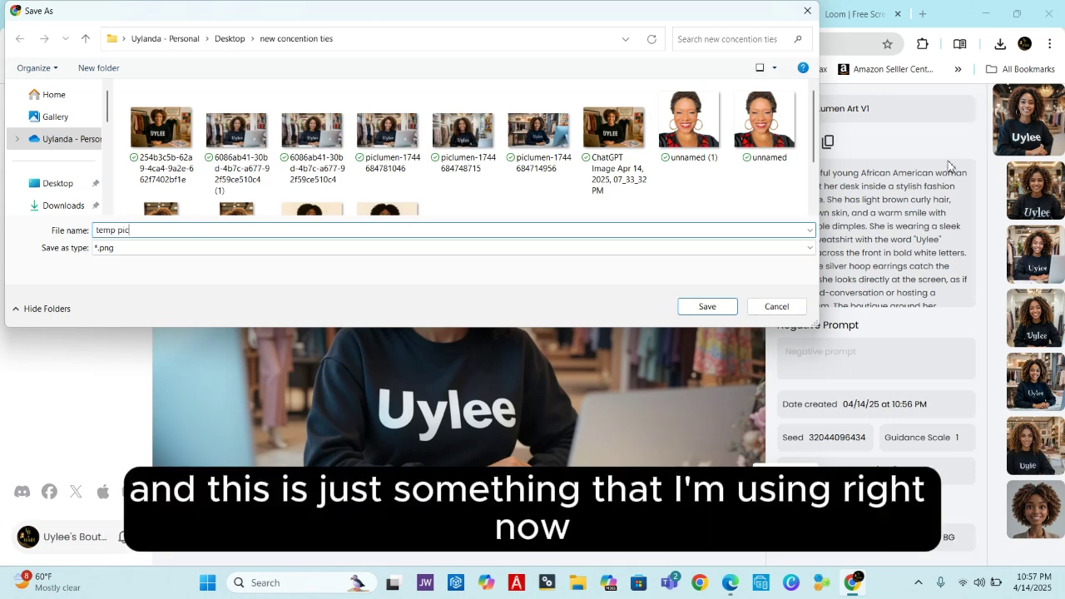
pyautogui.click(721, 308)
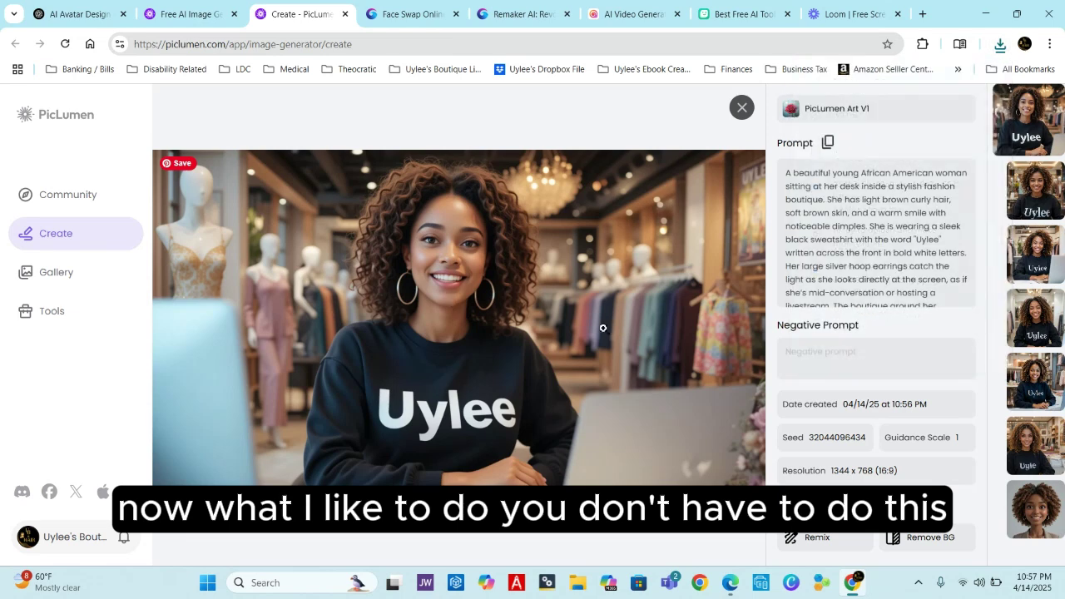
# Switch to Remaker AI, search its AI tools for "face" and open the Photo Face Swap tool
pyautogui.click(402, 17)
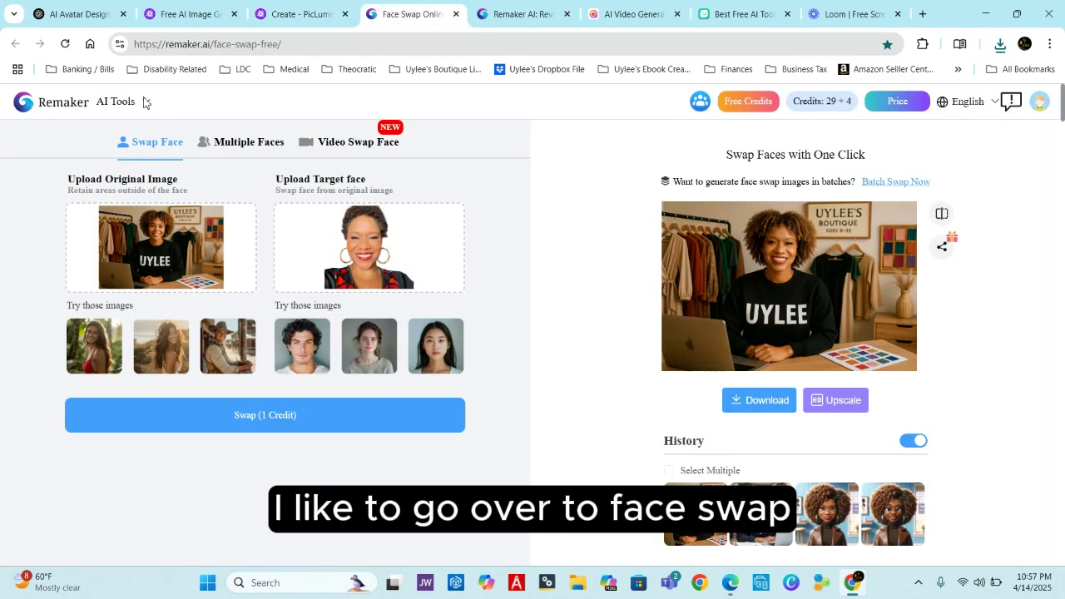
pyautogui.click(78, 104)
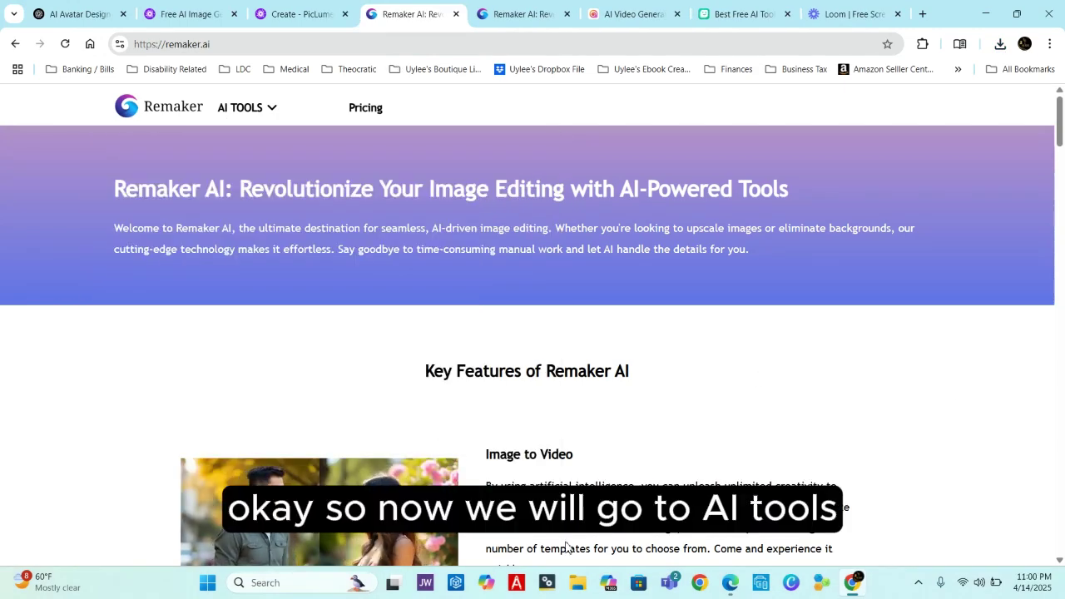
pyautogui.moveTo(240, 122)
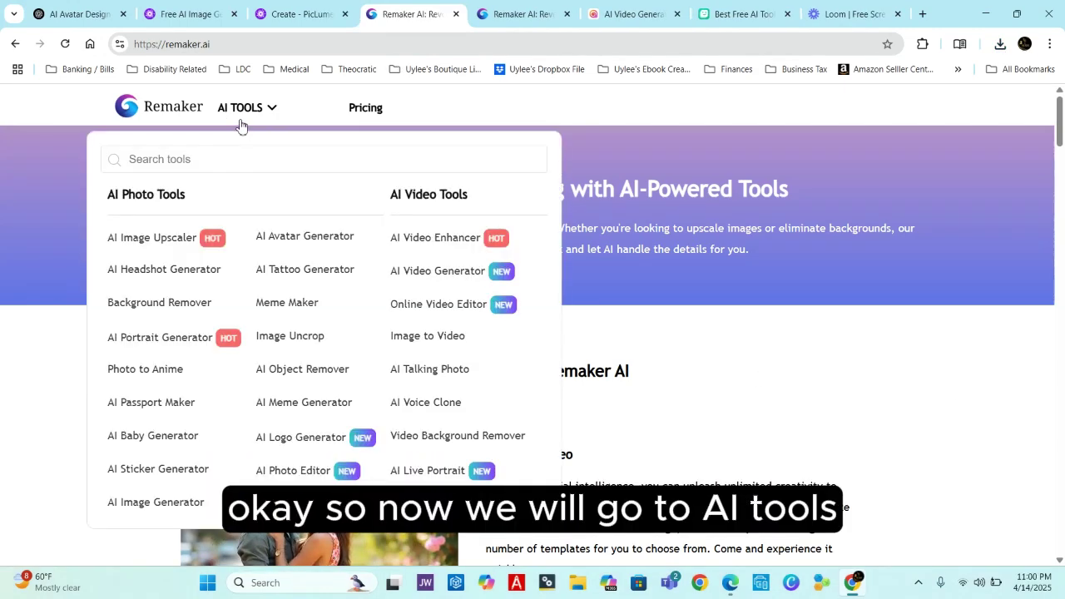
pyautogui.click(207, 168)
pyautogui.write('face')
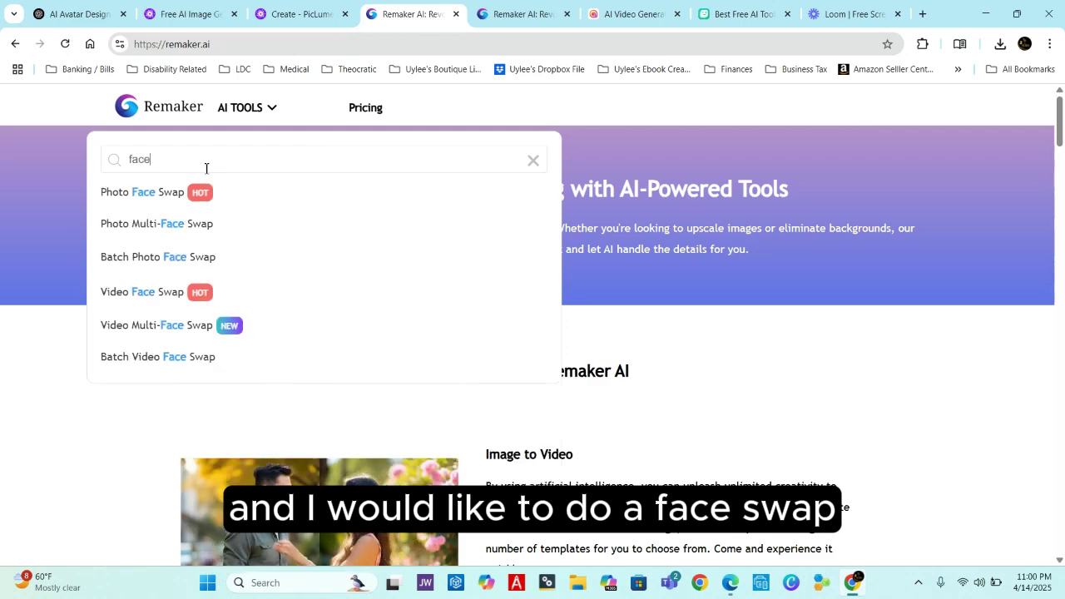
pyautogui.click(167, 202)
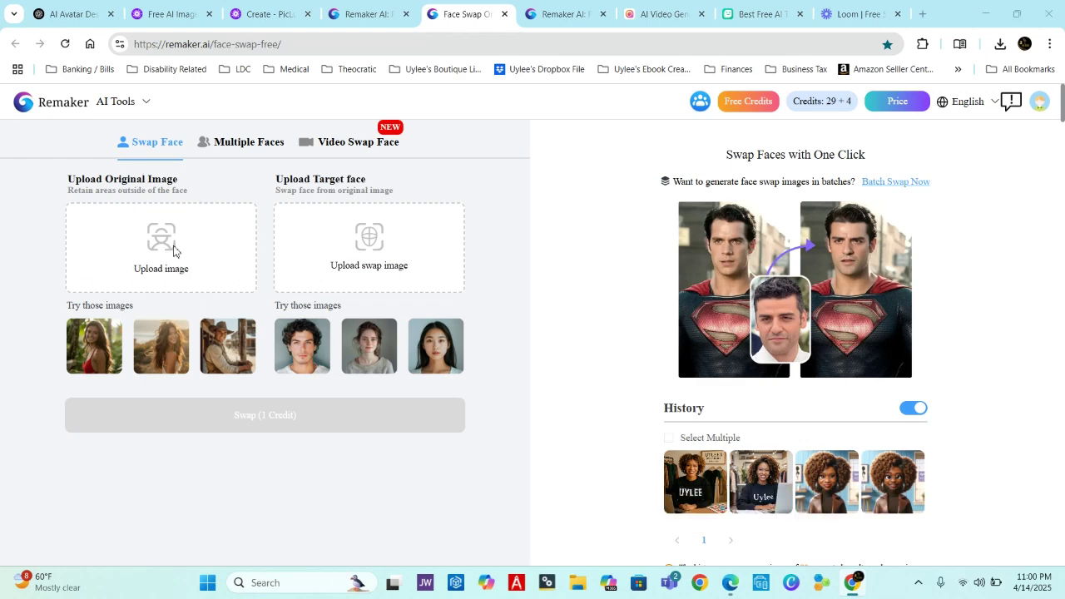
# Upload "temp pic" as the original image and the portrait "unnamed (1)" as the target face
pyautogui.click(173, 249)
pyautogui.doubleClick(163, 117)
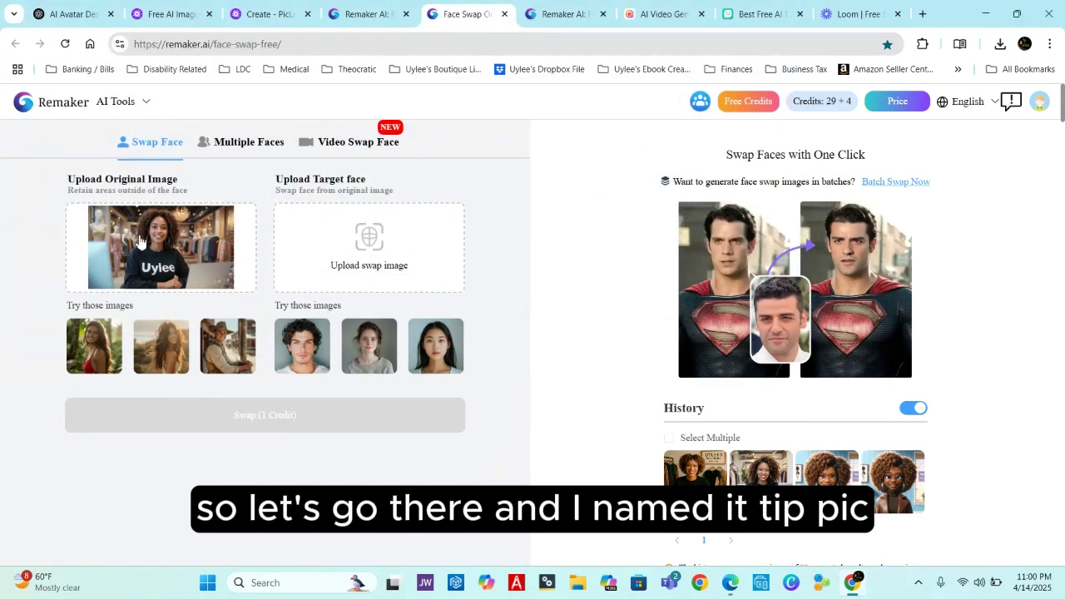
pyautogui.click(380, 247)
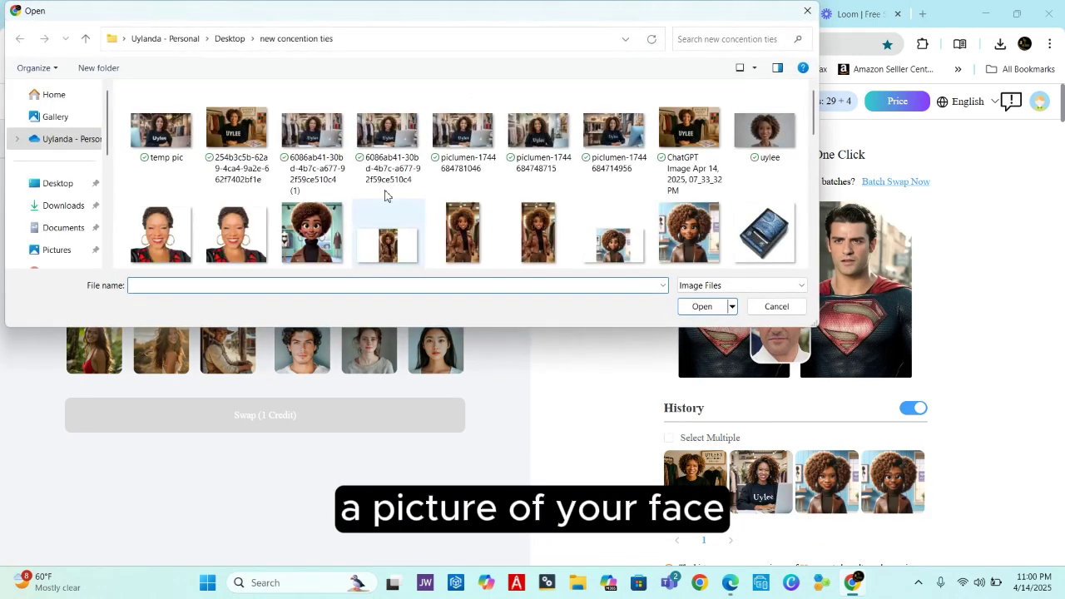
pyautogui.click(159, 243)
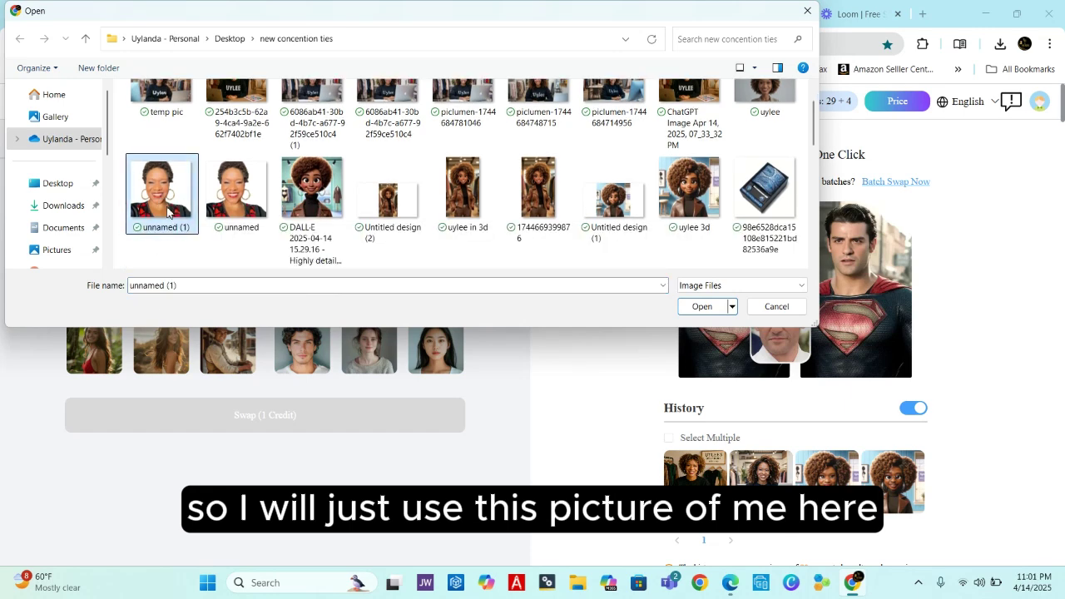
pyautogui.doubleClick(168, 213)
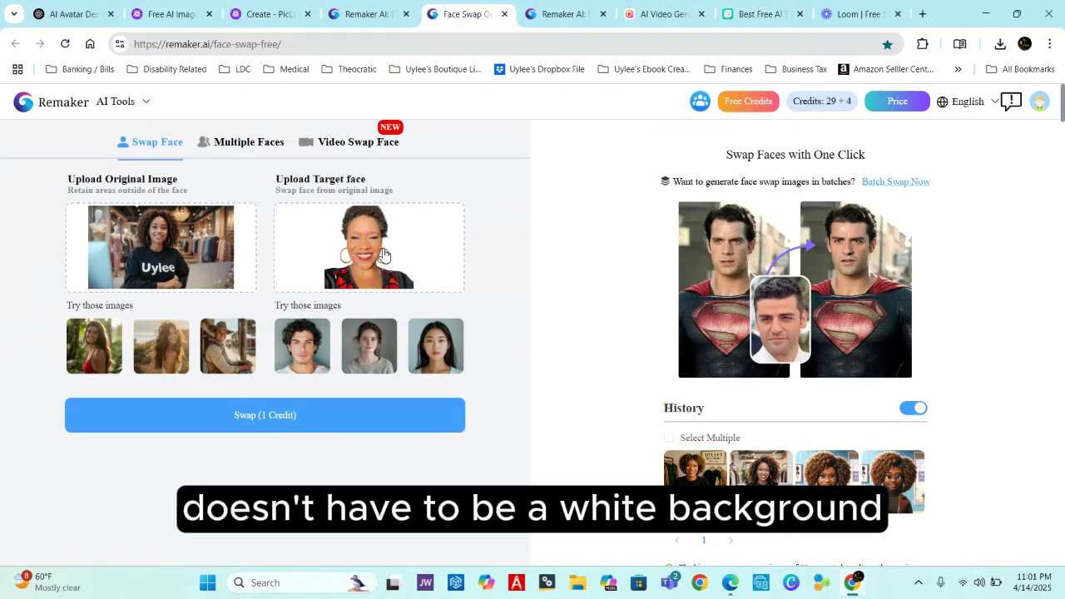
# Run the face swap and inspect the enlarged result before closing the preview
pyautogui.click(263, 423)
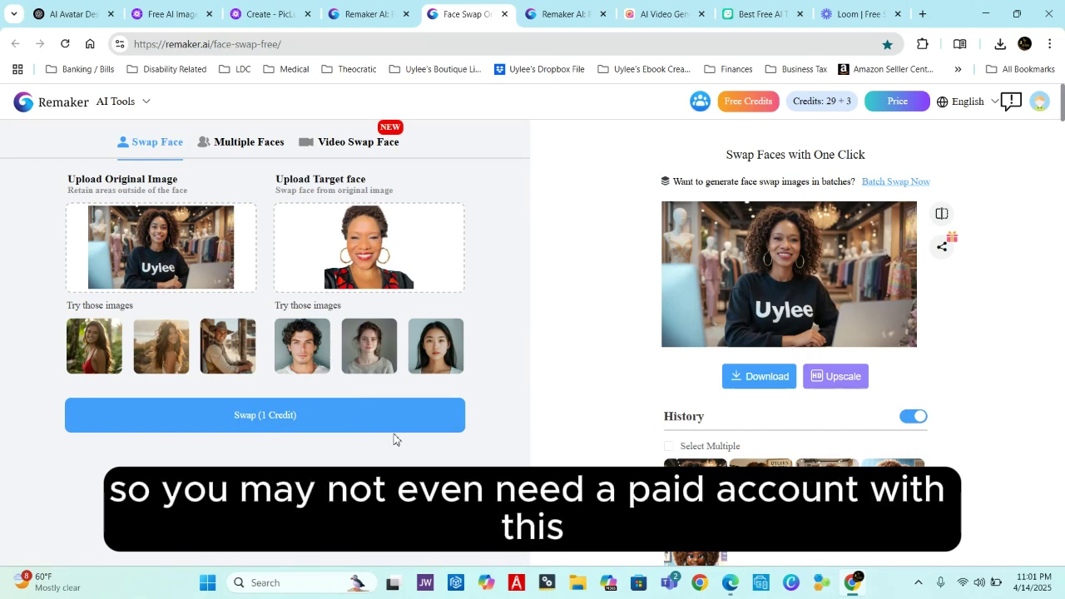
pyautogui.click(777, 271)
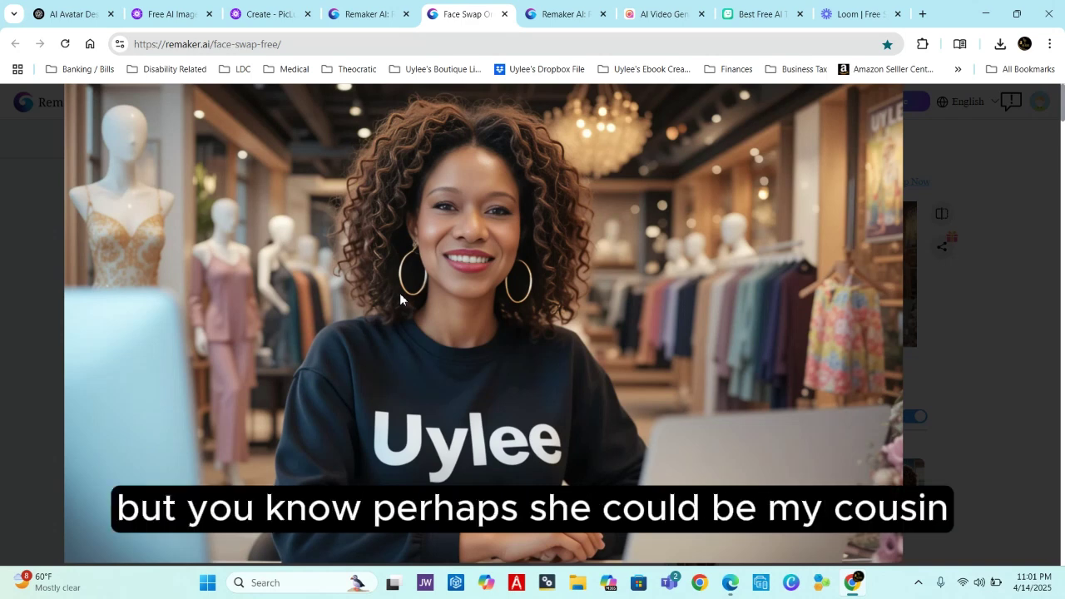
pyautogui.click(371, 344)
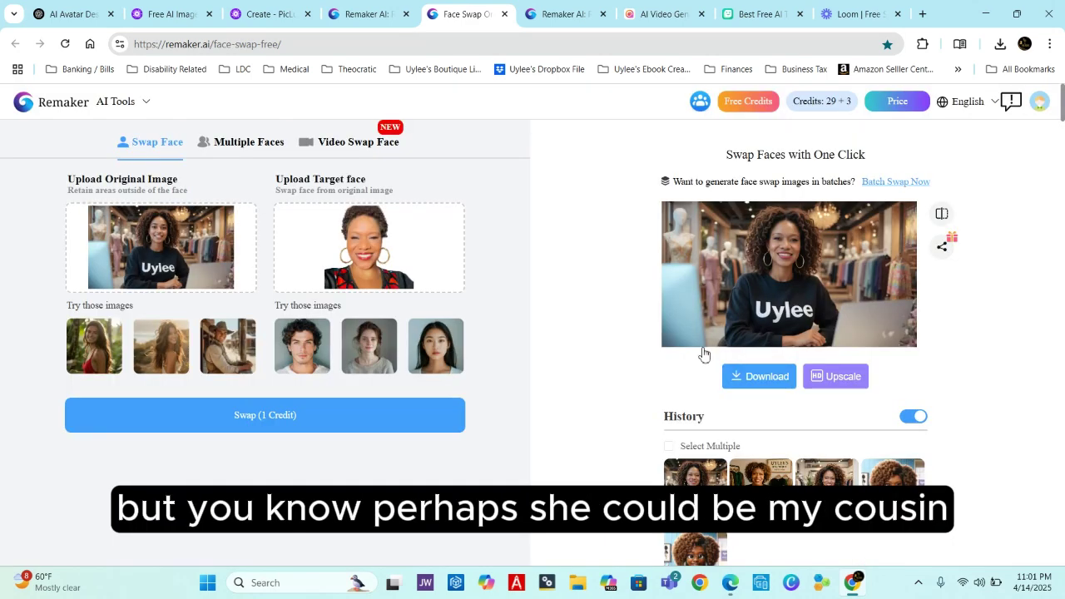
# Download the face-swapped image as a PNG named "uylee temp pic" in the "new concention ties" folder
pyautogui.click(758, 381)
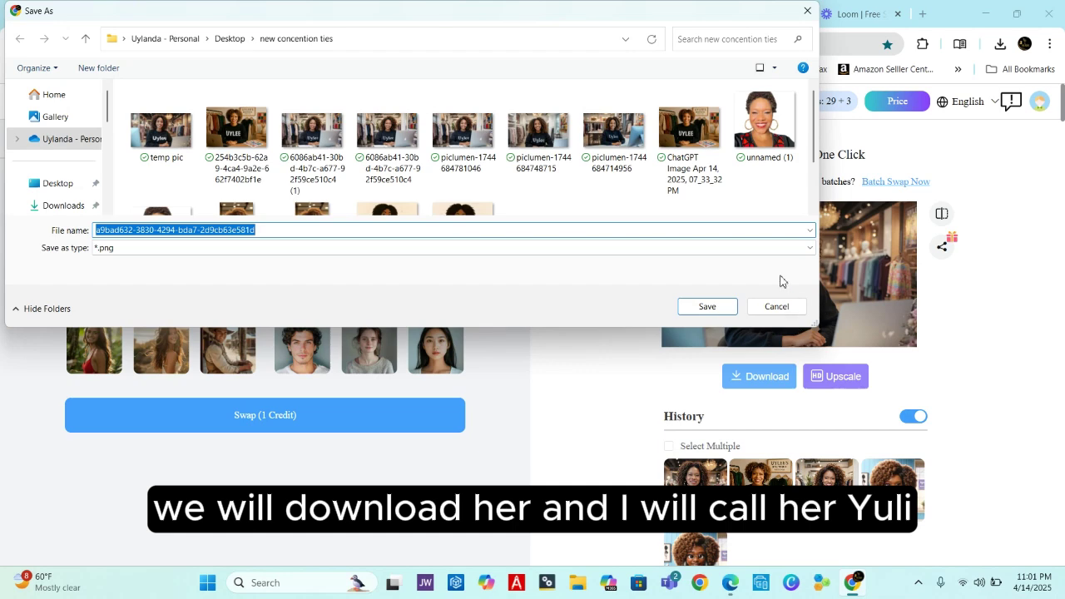
pyautogui.write('uylee temp pic')
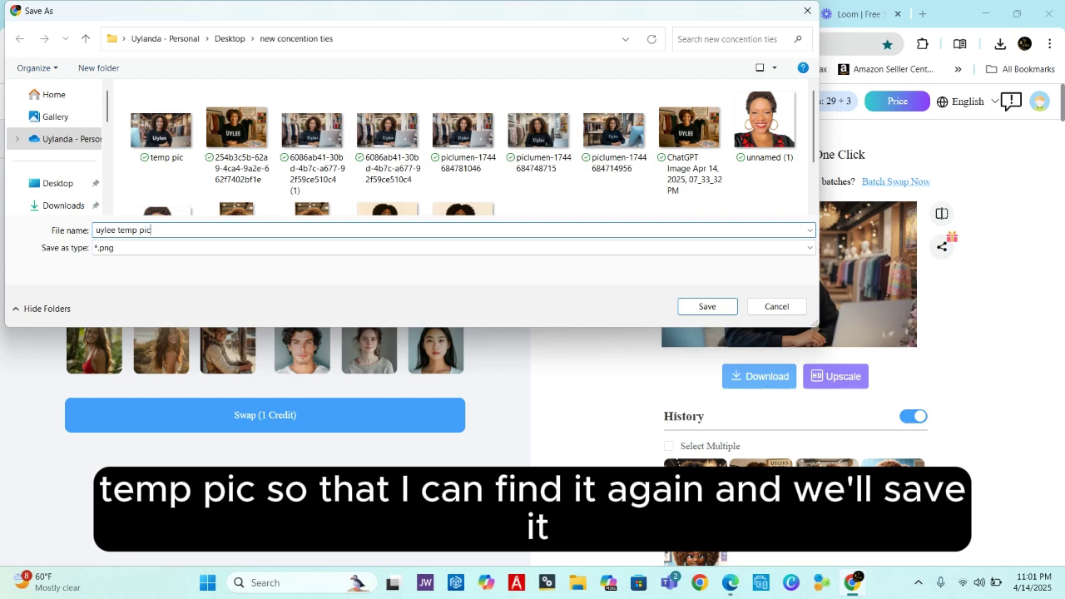
pyautogui.press('Return')
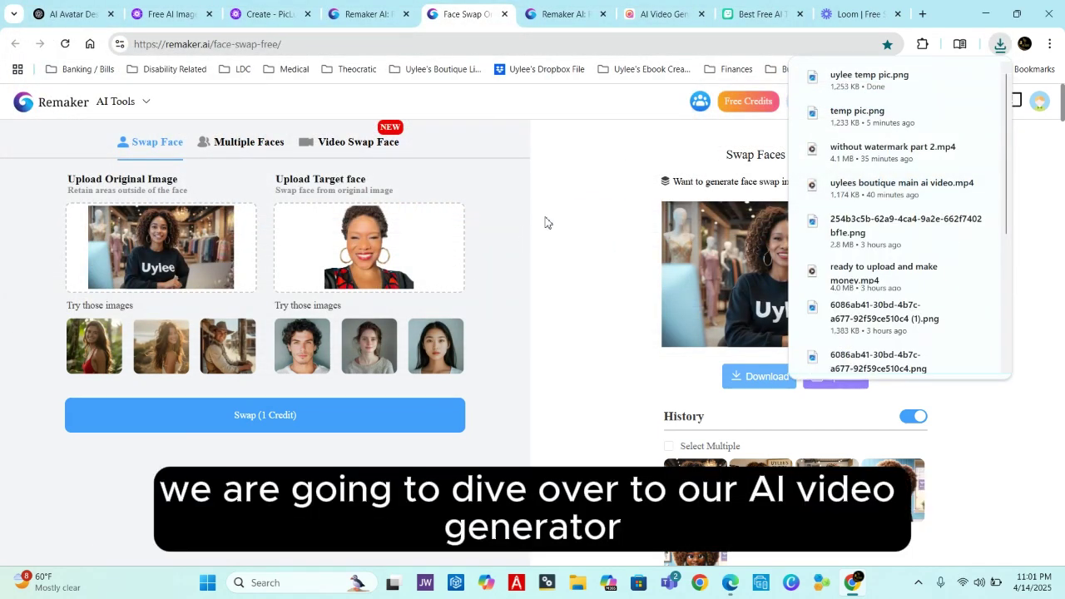
# Switch to Hailuo AI and open its video creation page from the Explore home page
pyautogui.click(671, 14)
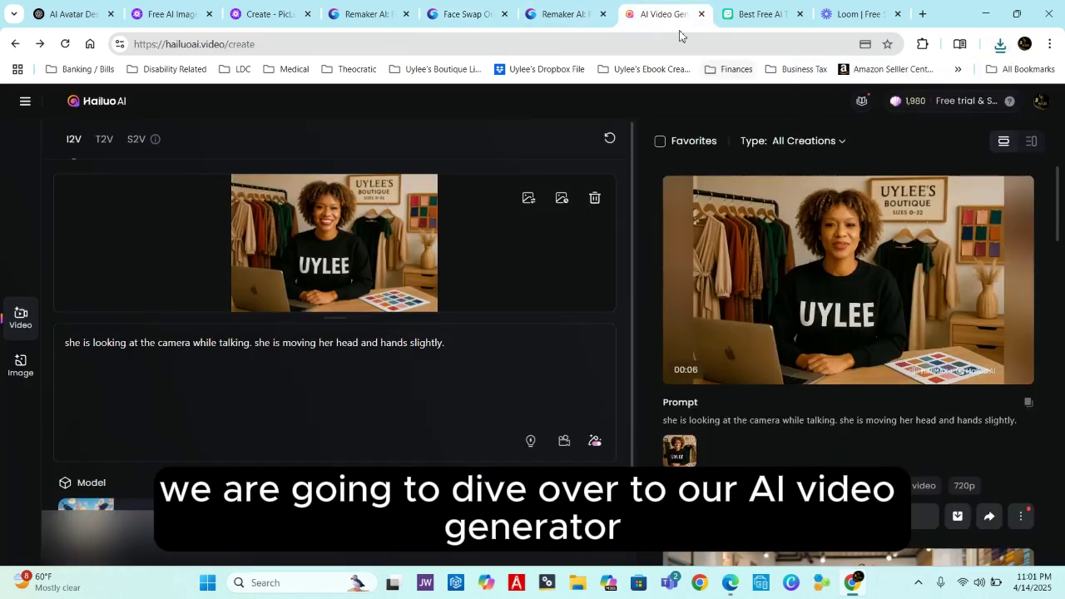
pyautogui.click(25, 100)
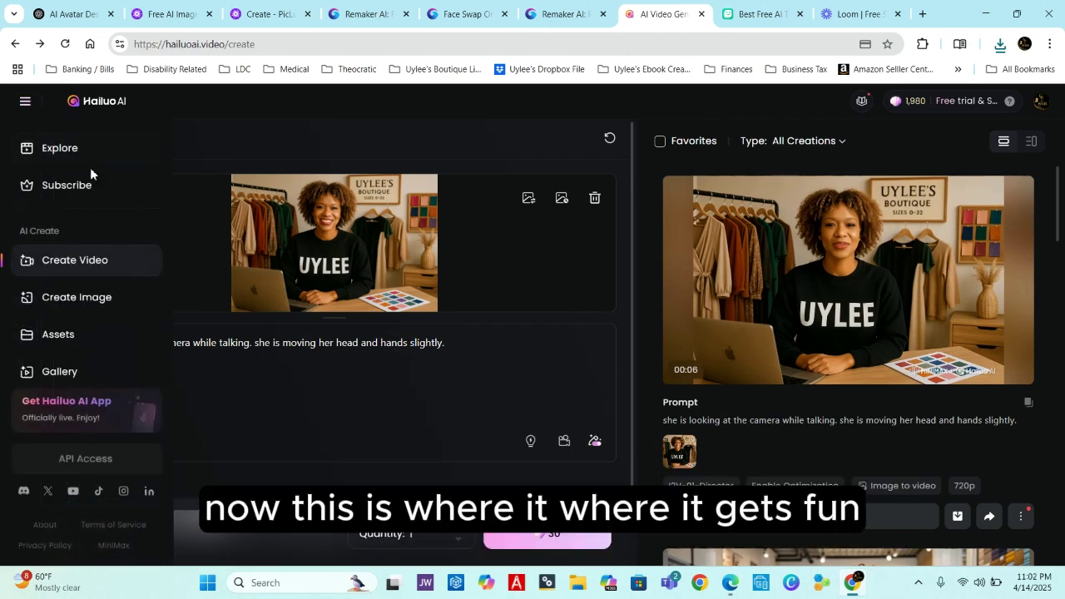
pyautogui.click(62, 157)
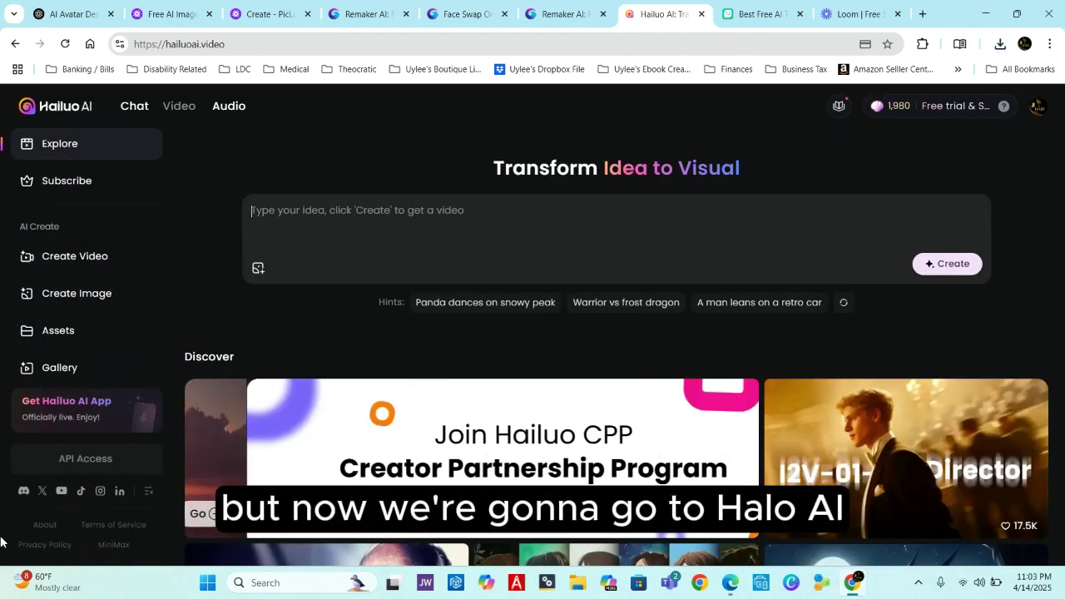
pyautogui.click(468, 210)
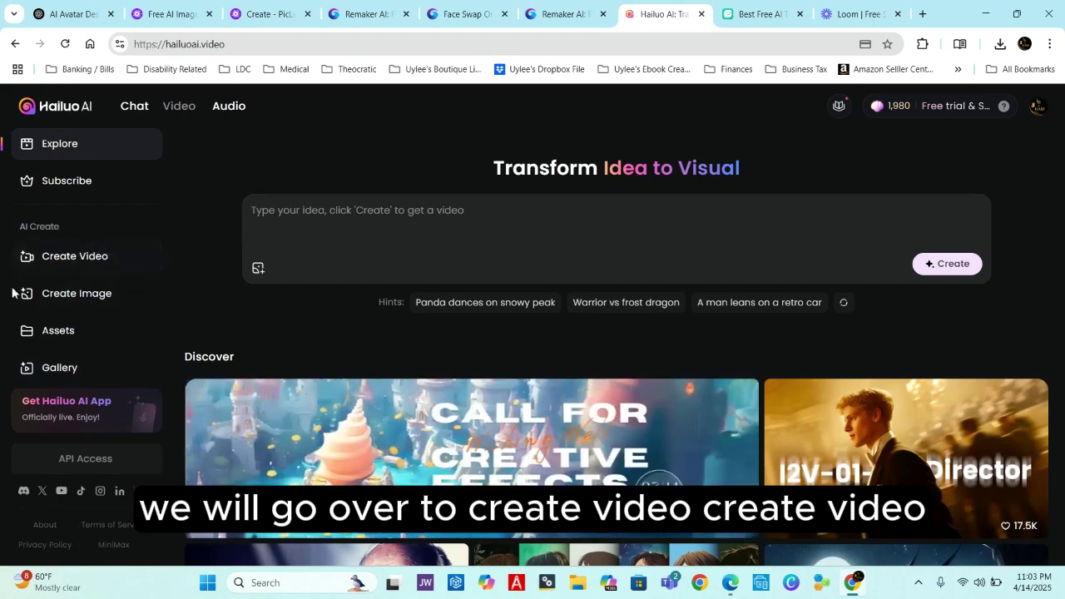
pyautogui.click(85, 261)
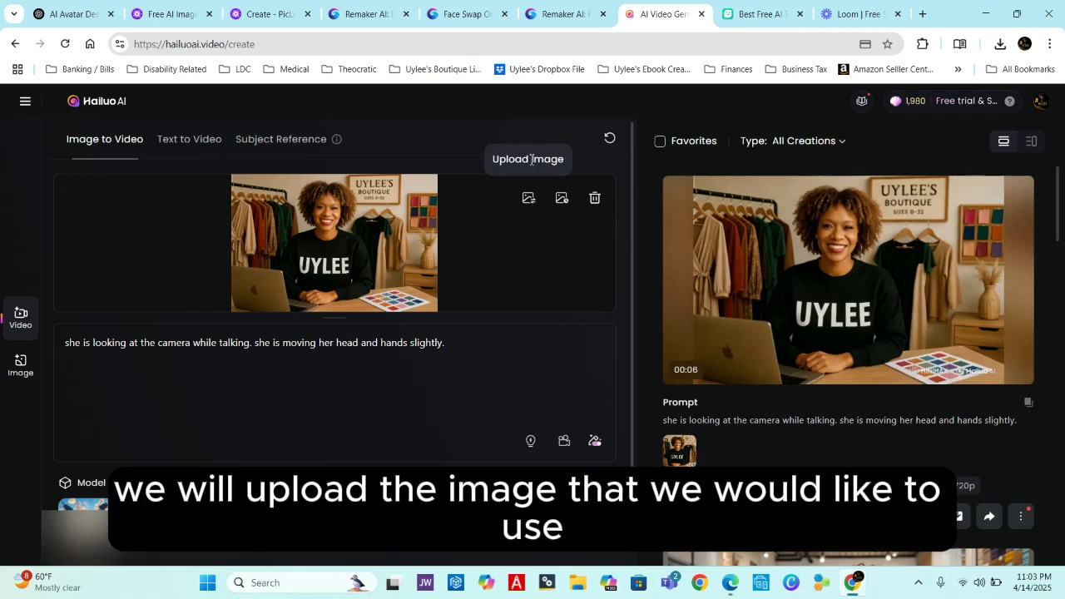
# Replace the source image with "uylee temp pic" and generate an image-to-video clip using the existing talking prompt
pyautogui.click(529, 203)
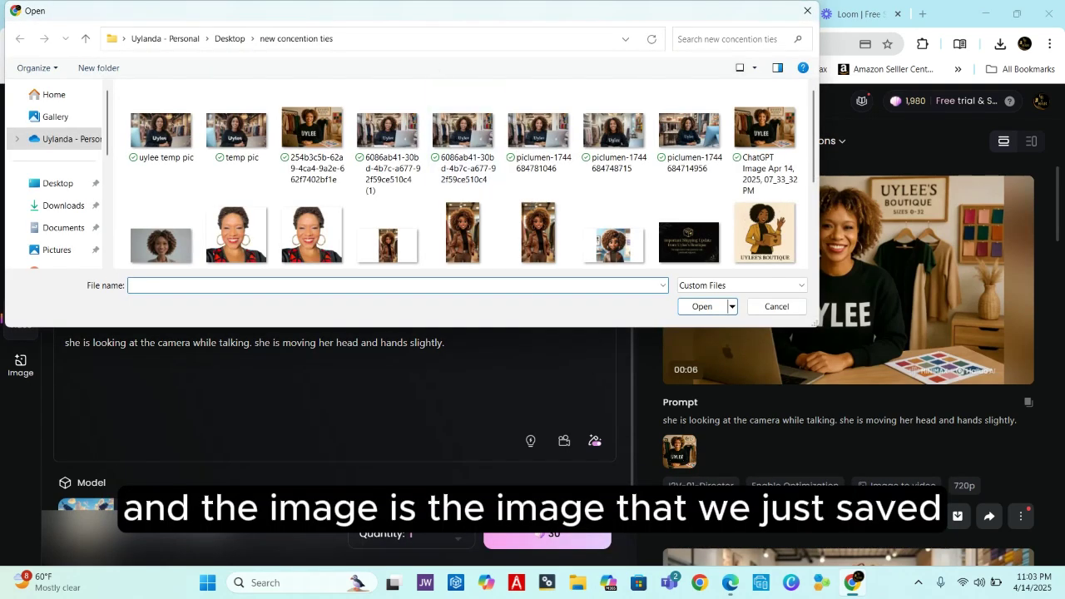
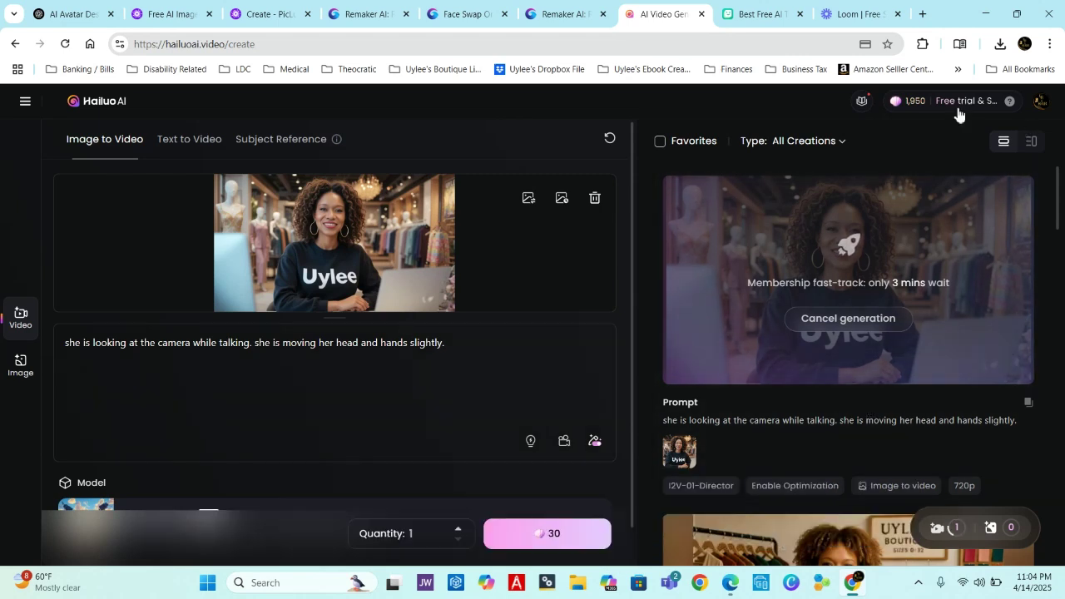
pyautogui.moveTo(979, 103)
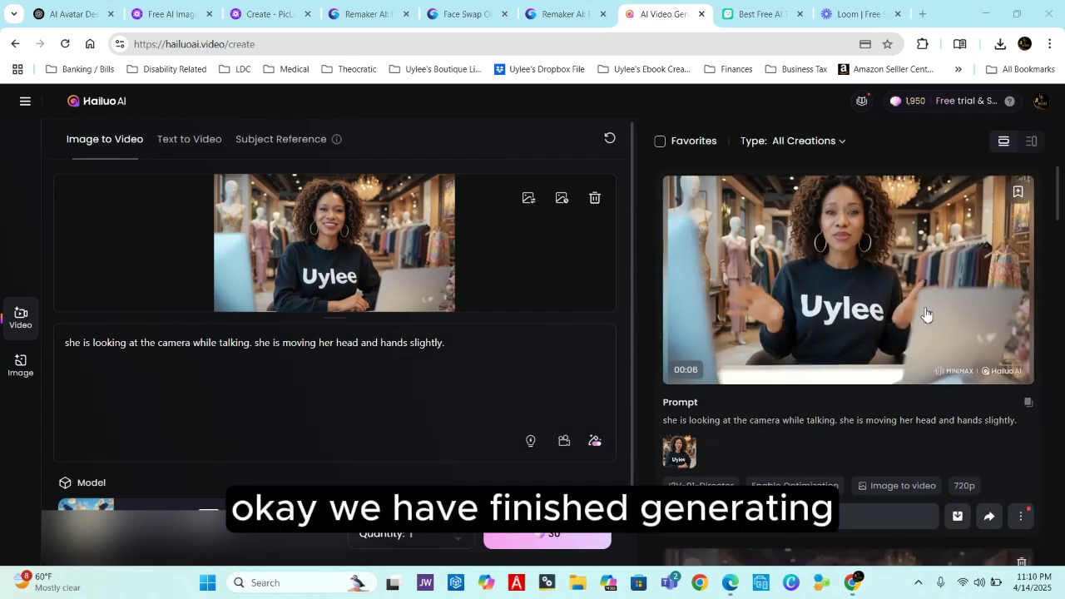
# Open the finished avatar video and download it without watermark as an MP4 named "temp video for tutorial"
pyautogui.click(857, 259)
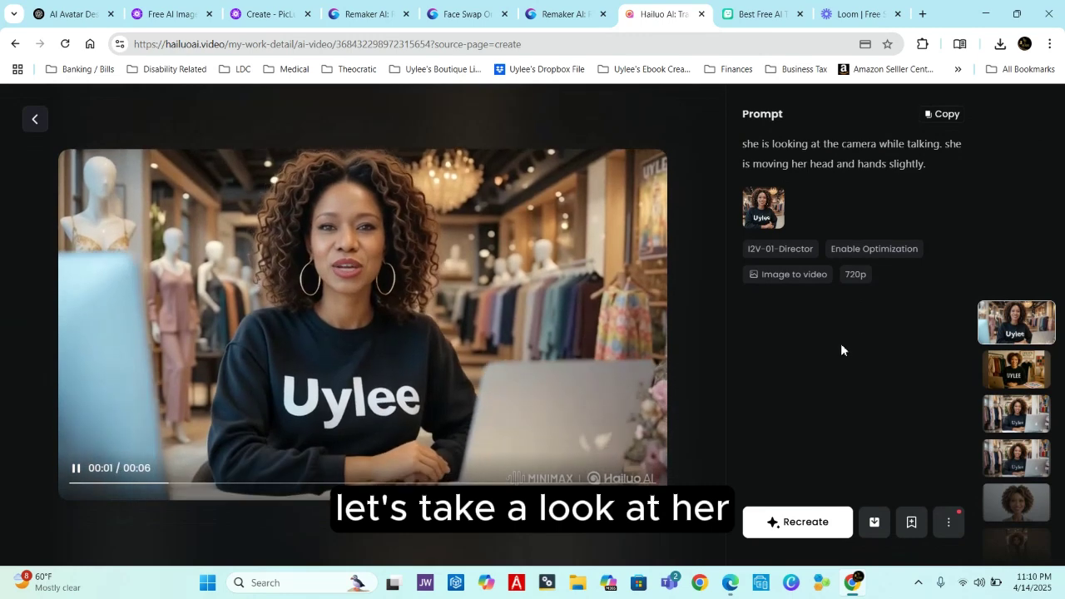
pyautogui.moveTo(379, 580)
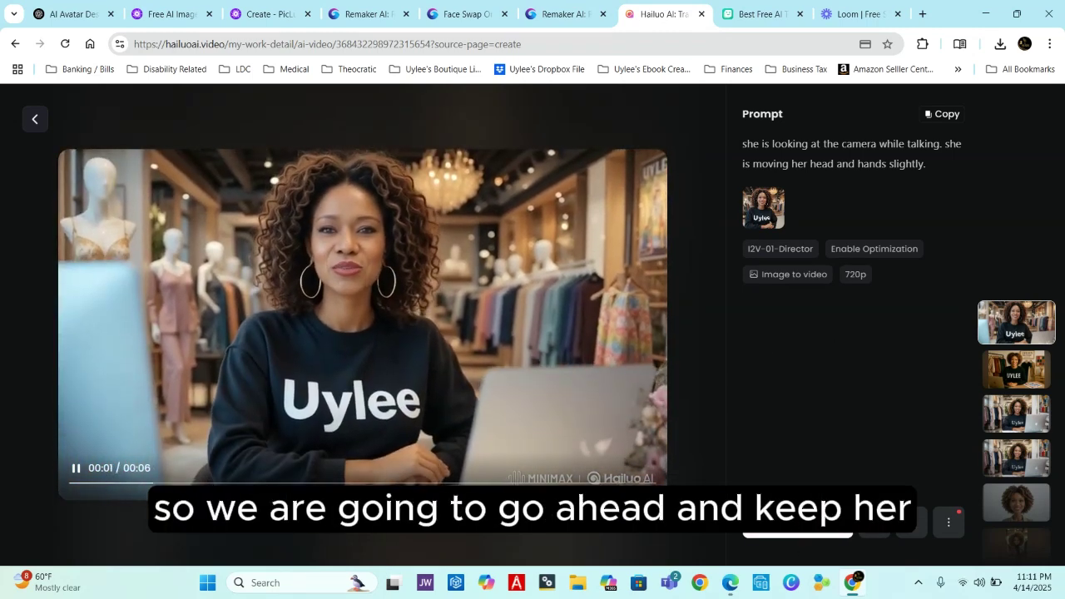
pyautogui.moveTo(875, 526)
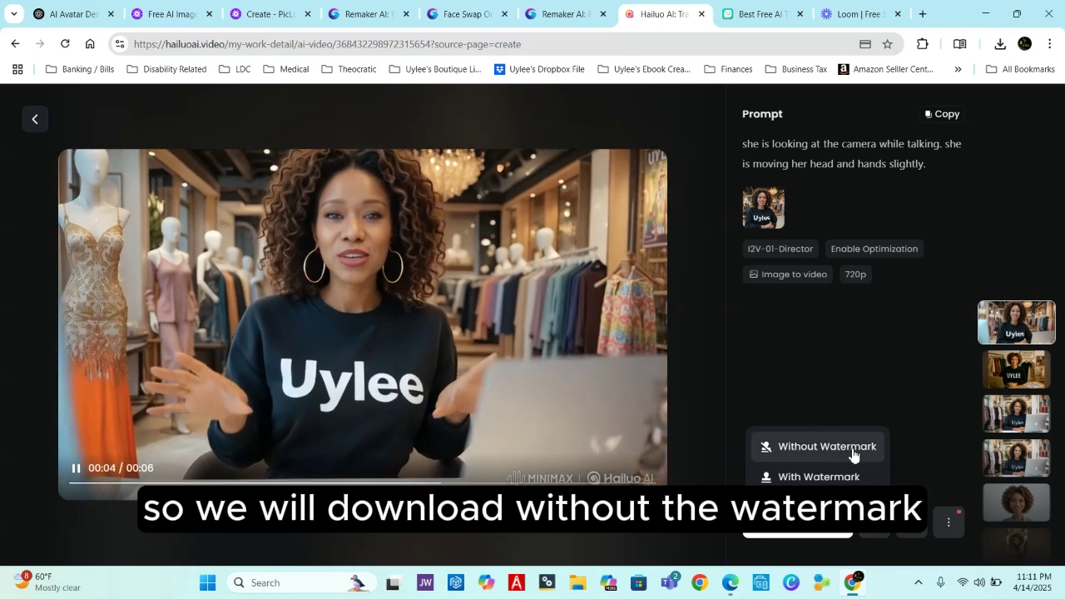
pyautogui.click(852, 449)
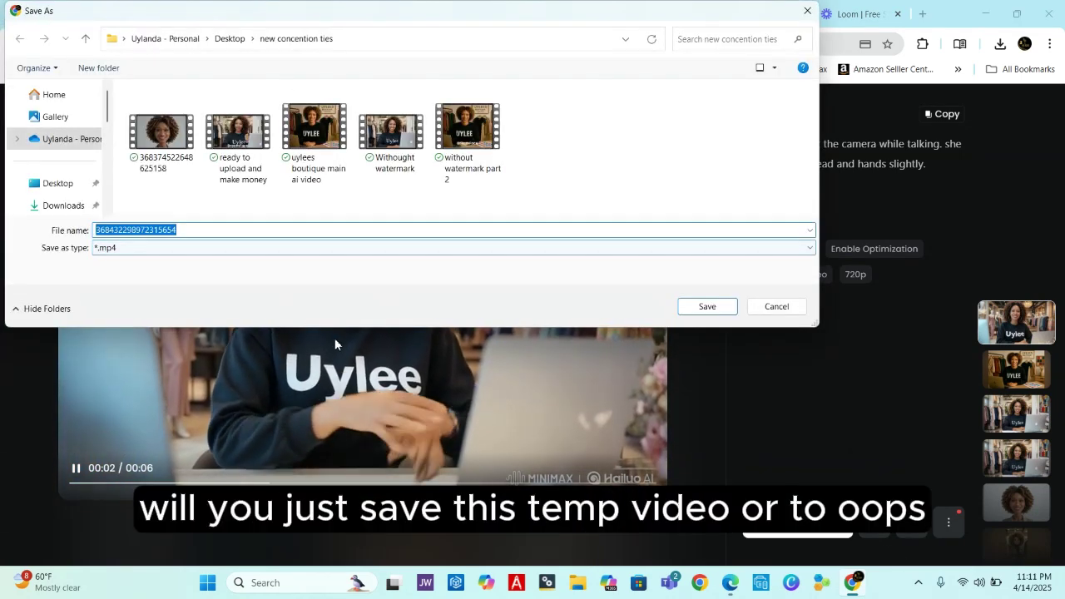
pyautogui.write('t')
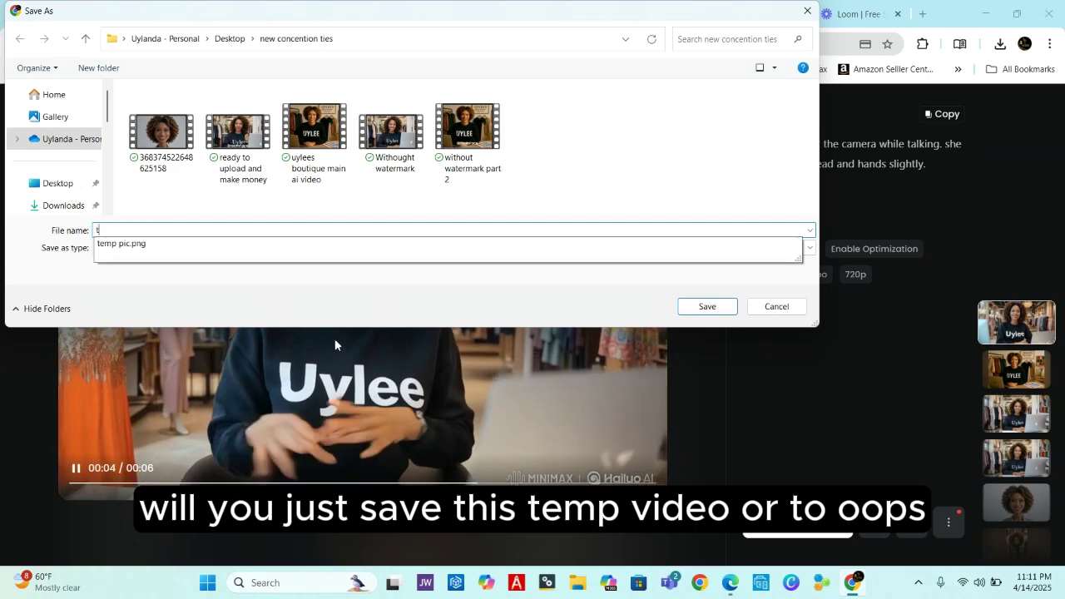
pyautogui.write('emp vido fo')
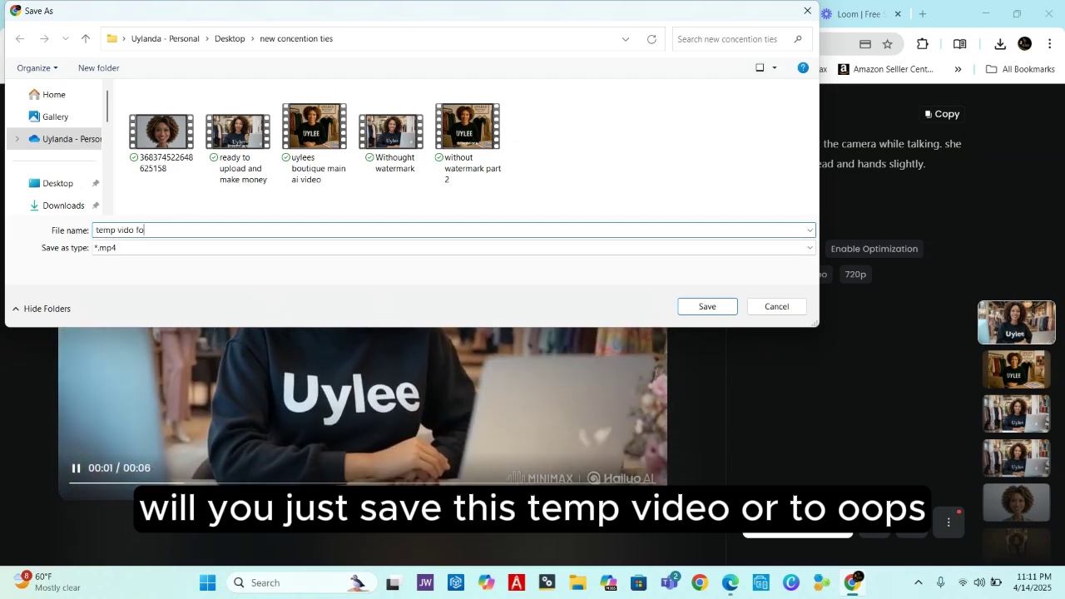
pyautogui.press('BackSpace')
pyautogui.press('BackSpace')
pyautogui.press('BackSpace')
pyautogui.press('BackSpace')
pyautogui.write('eo ')
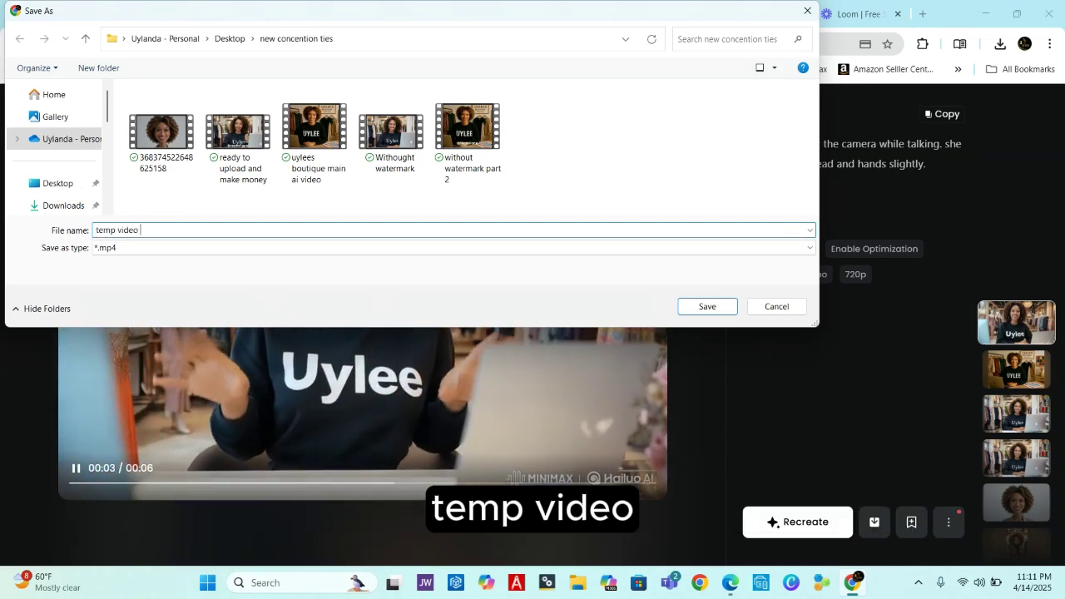
pyautogui.write('for tutorial')
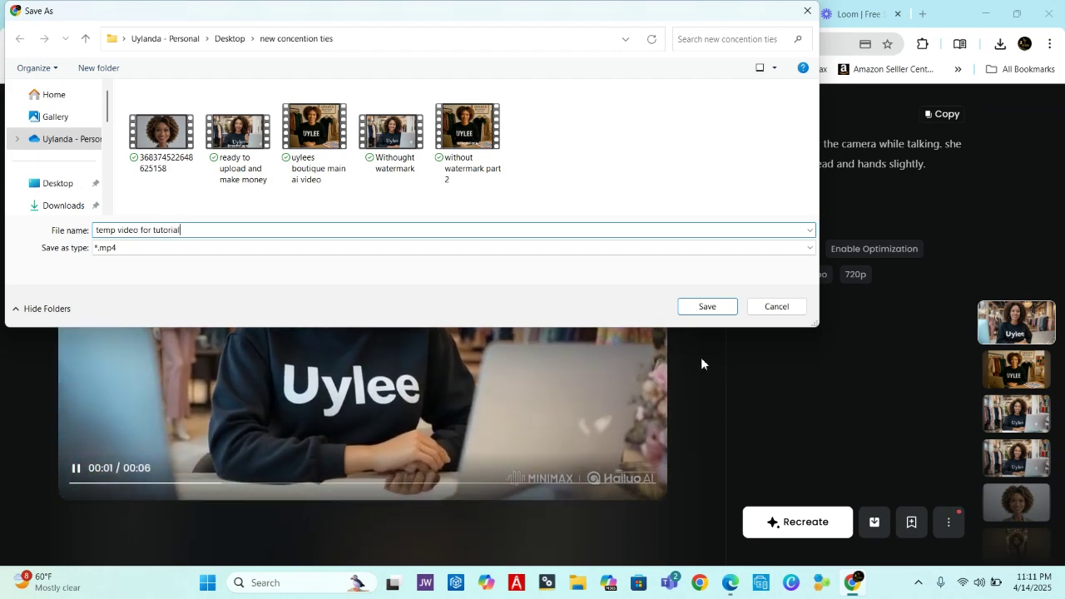
pyautogui.click(704, 308)
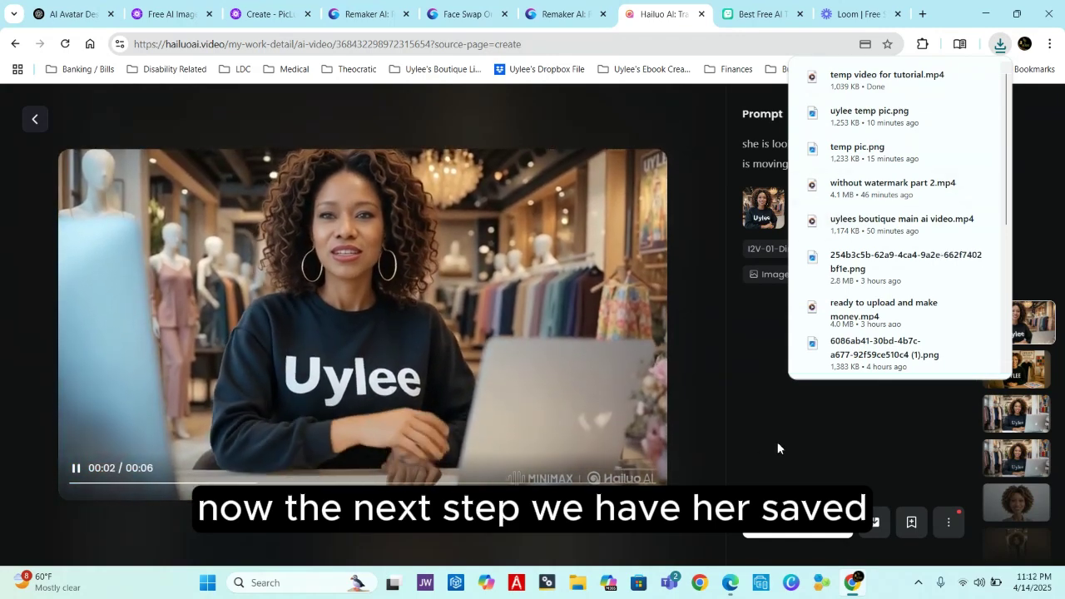
# Switch to DreamFace and upload "temp video for tutorial" from the computer as the avatar video
pyautogui.click(754, 14)
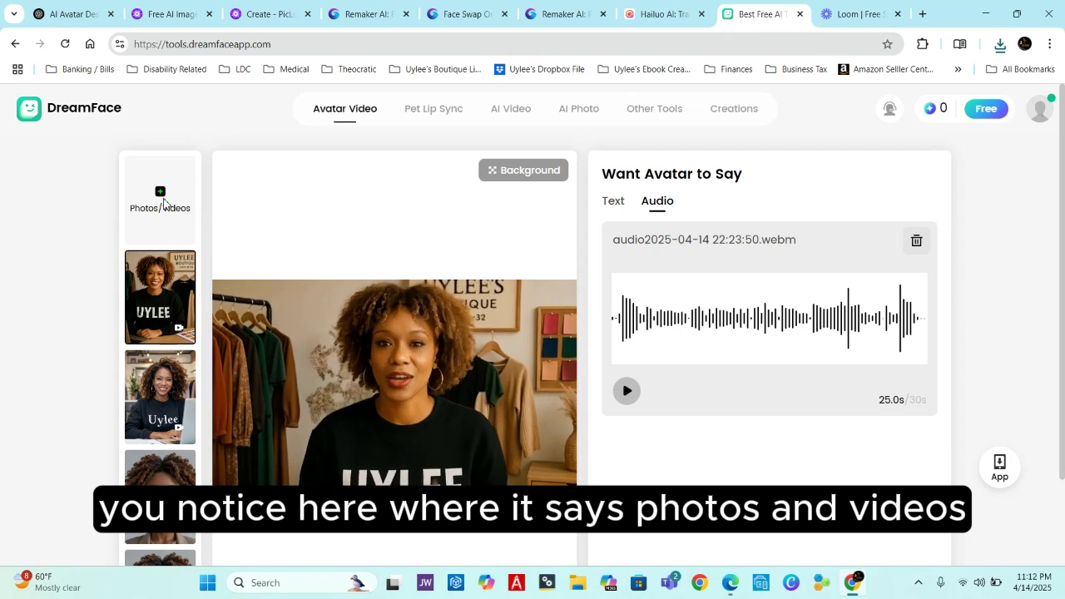
pyautogui.click(163, 199)
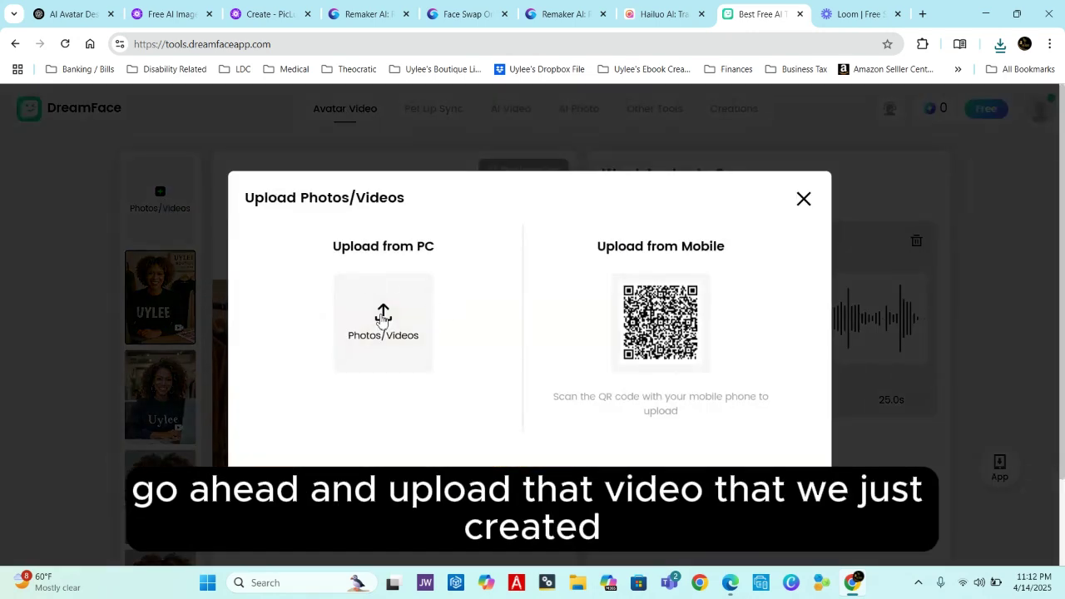
pyautogui.click(382, 321)
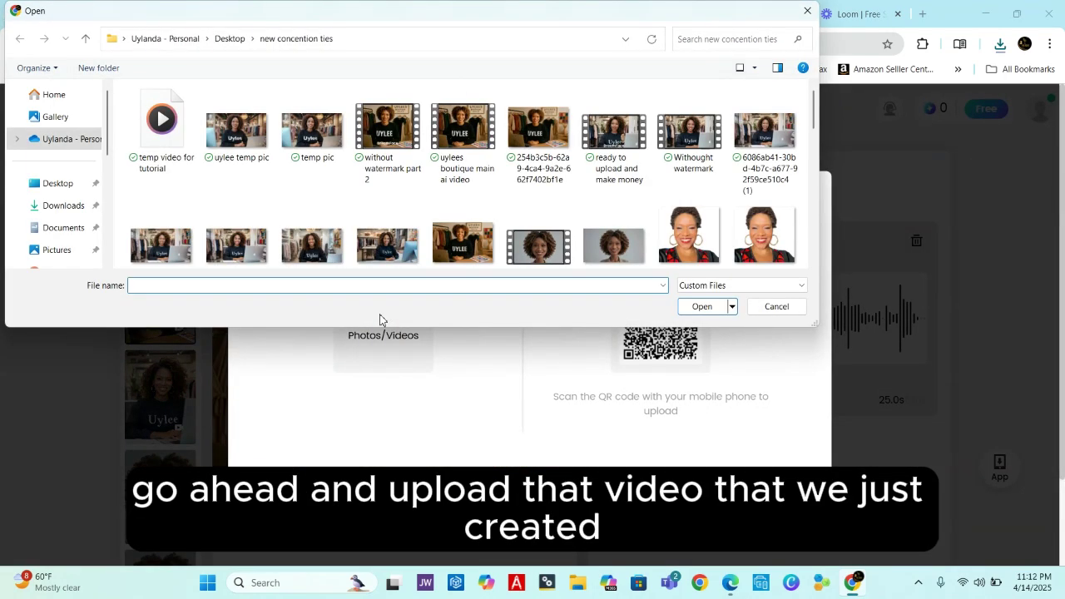
pyautogui.doubleClick(166, 119)
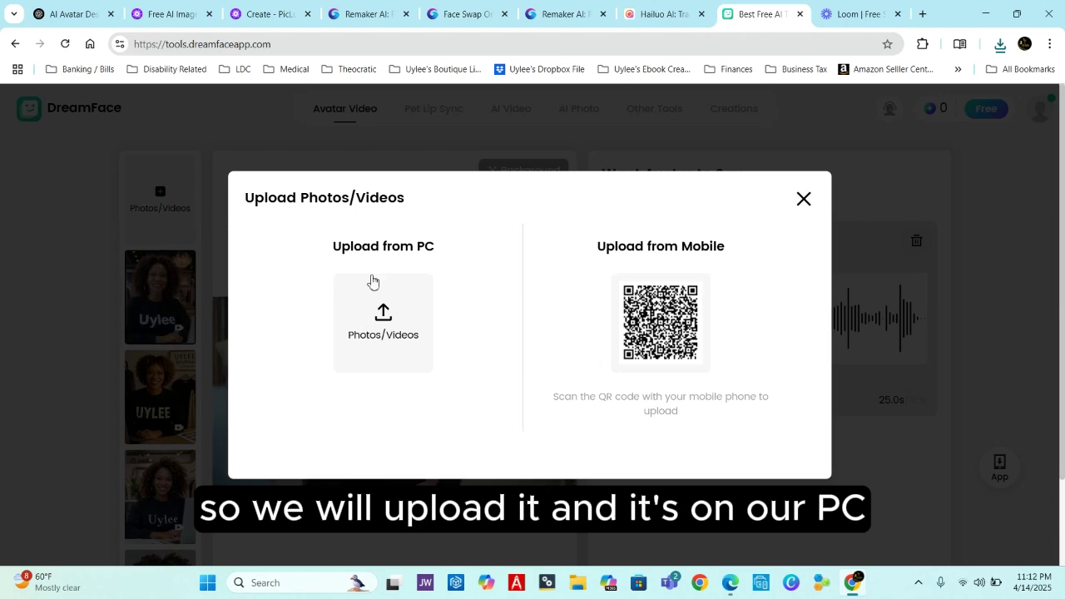
pyautogui.click(803, 201)
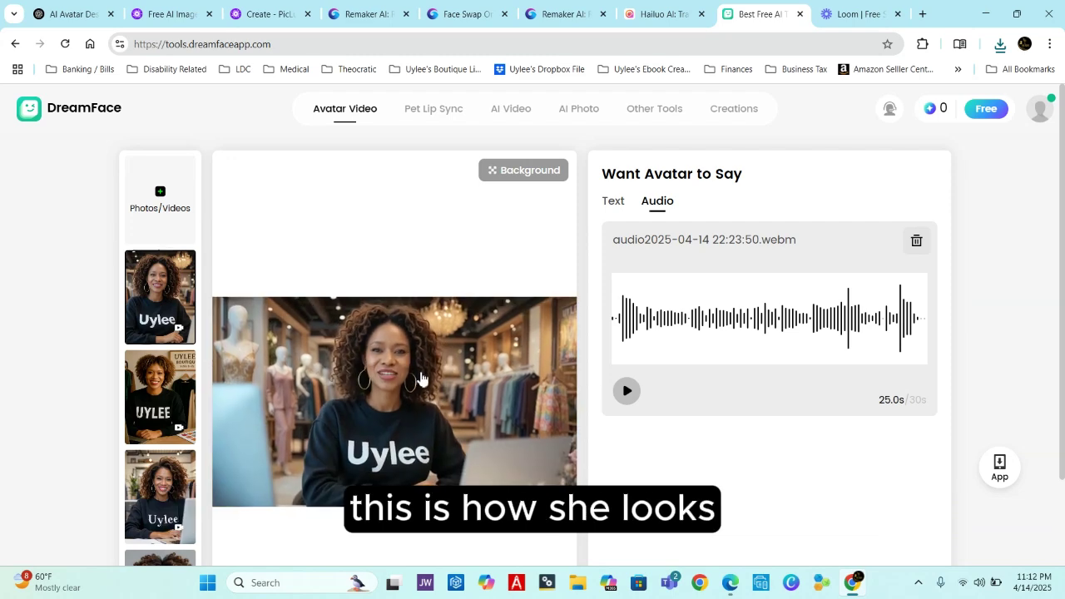
# Examine the text option for giving the avatar a written script to speak
pyautogui.click(613, 201)
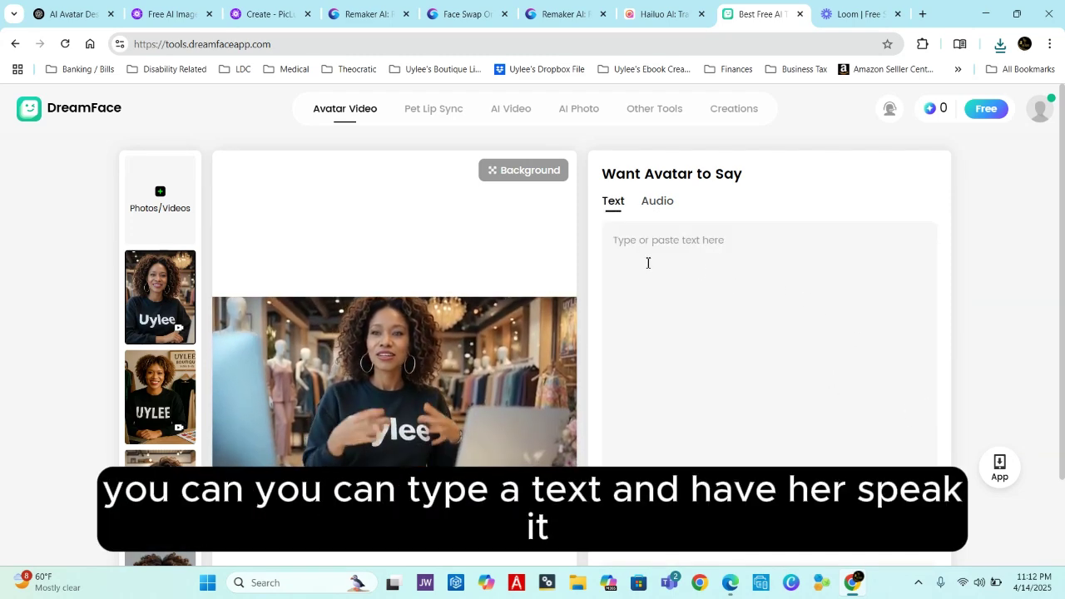
pyautogui.scroll(-2, 704, 403)
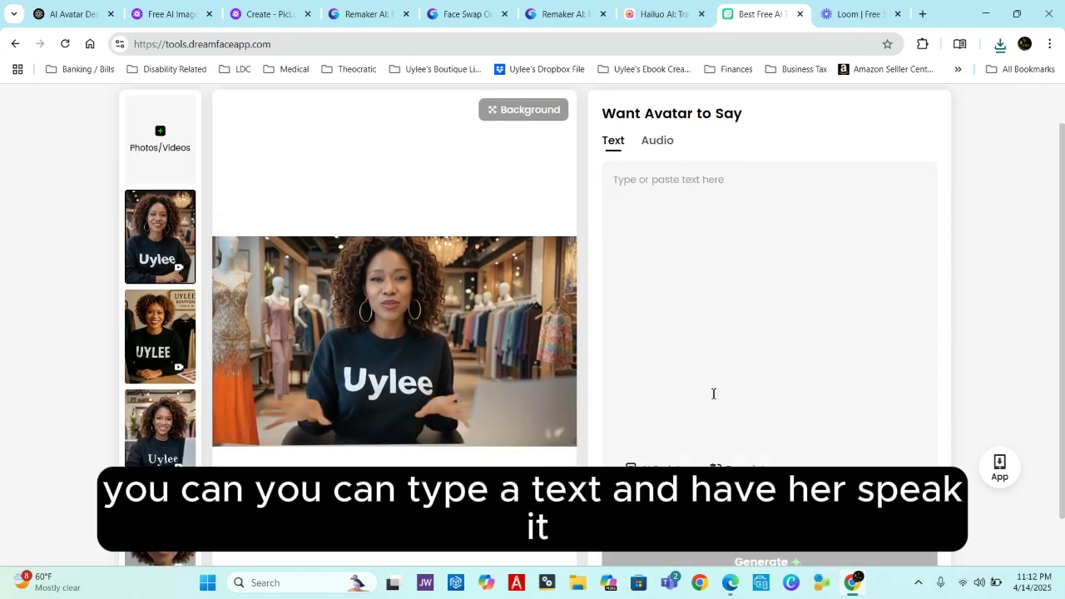
pyautogui.scroll(2, 711, 397)
# Delete the existing audio clip from the avatar's speech and review the options for uploading or recording audio
pyautogui.click(658, 201)
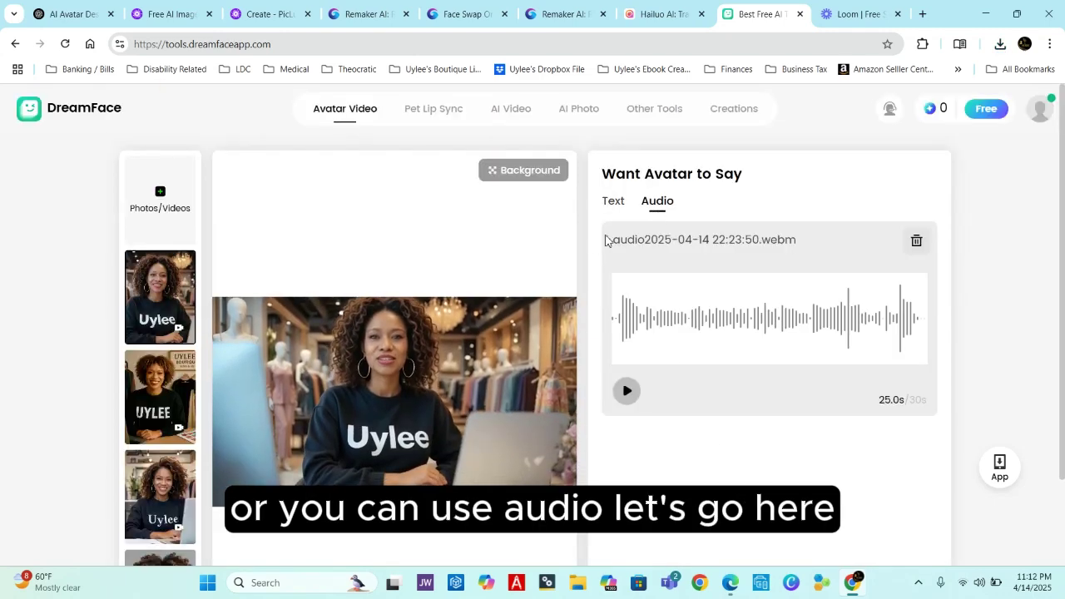
pyautogui.scroll(-1, 777, 447)
pyautogui.scroll(1, 775, 444)
pyautogui.scroll(-1, 761, 466)
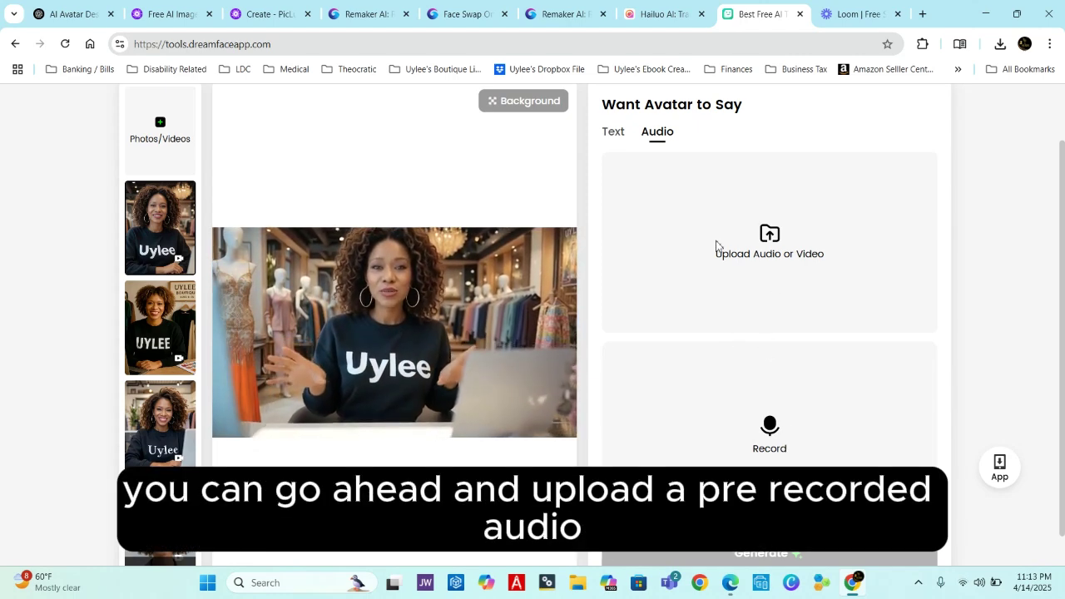
pyautogui.scroll(-1, 767, 407)
pyautogui.scroll(1, 787, 459)
pyautogui.scroll(-1, 789, 460)
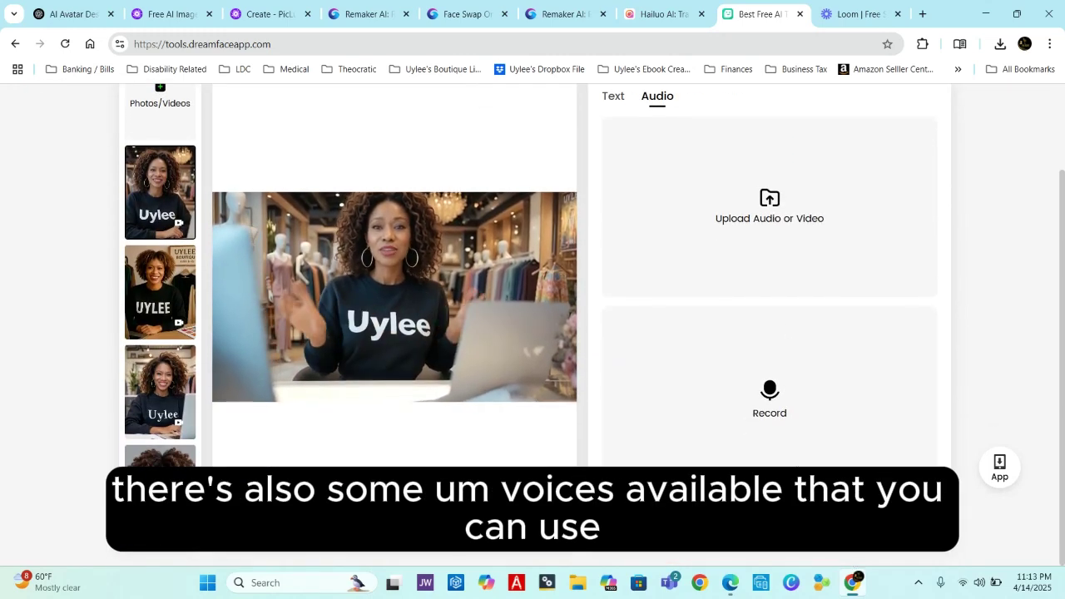
pyautogui.scroll(2, 763, 384)
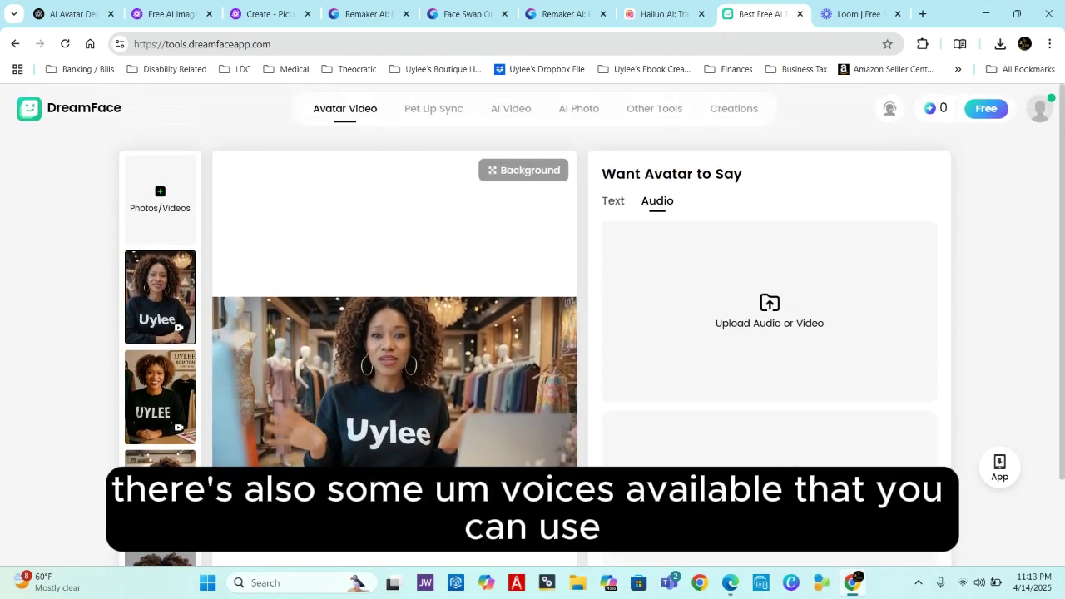
# Review the public voices offered for text-based avatar speech without choosing a different one
pyautogui.click(614, 201)
pyautogui.scroll(-1, 708, 333)
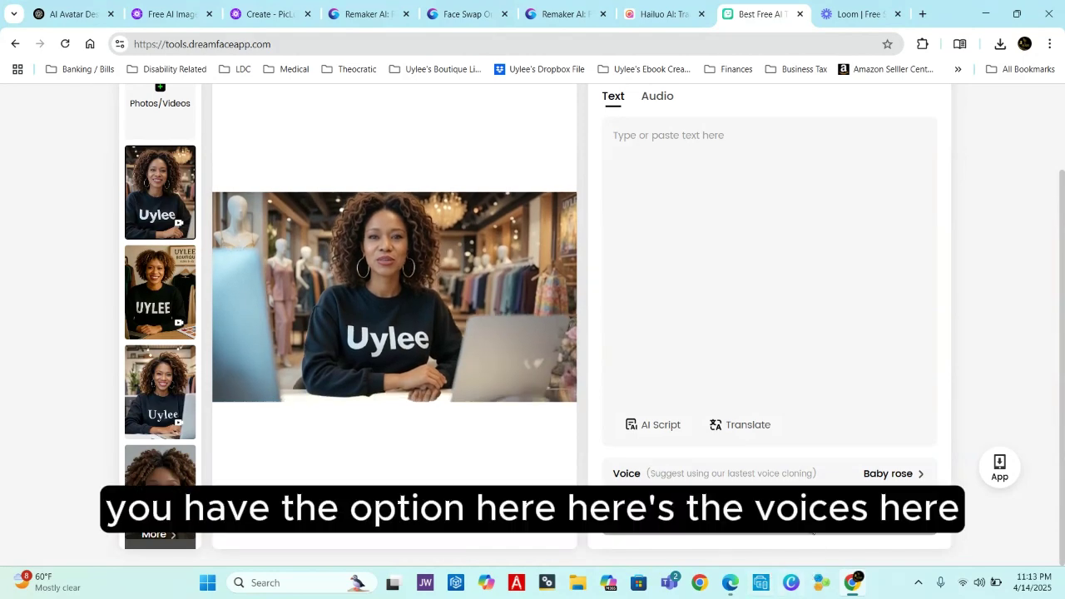
pyautogui.click(893, 474)
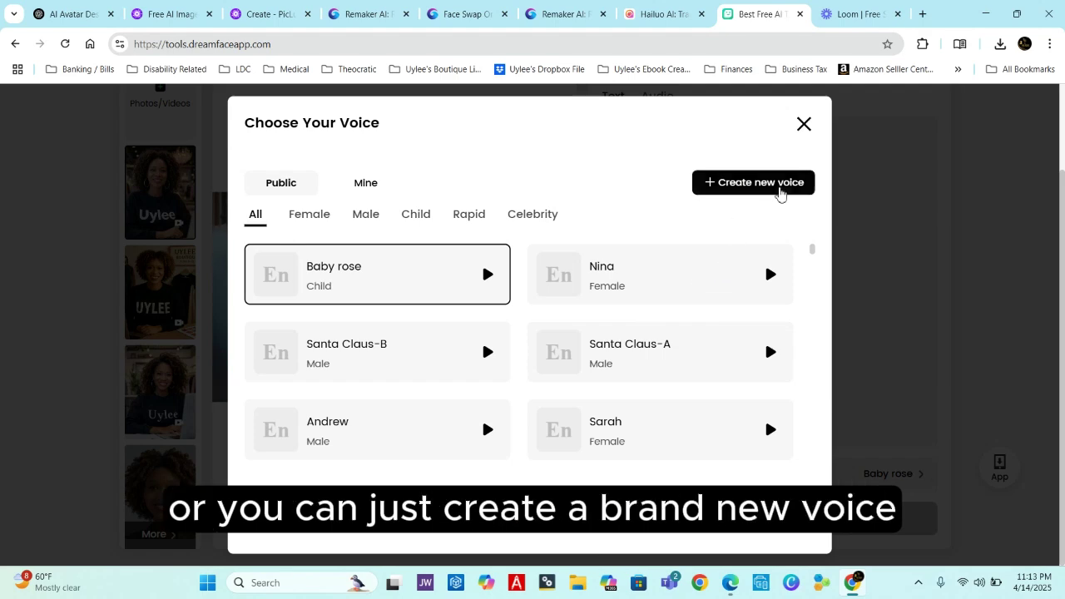
pyautogui.click(804, 125)
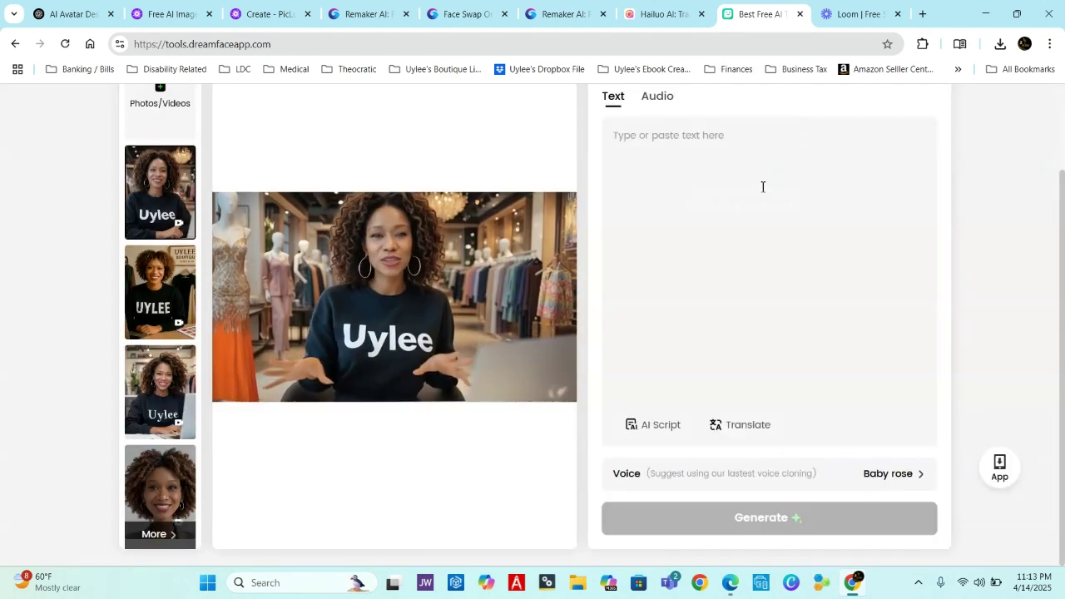
pyautogui.scroll(2, 761, 183)
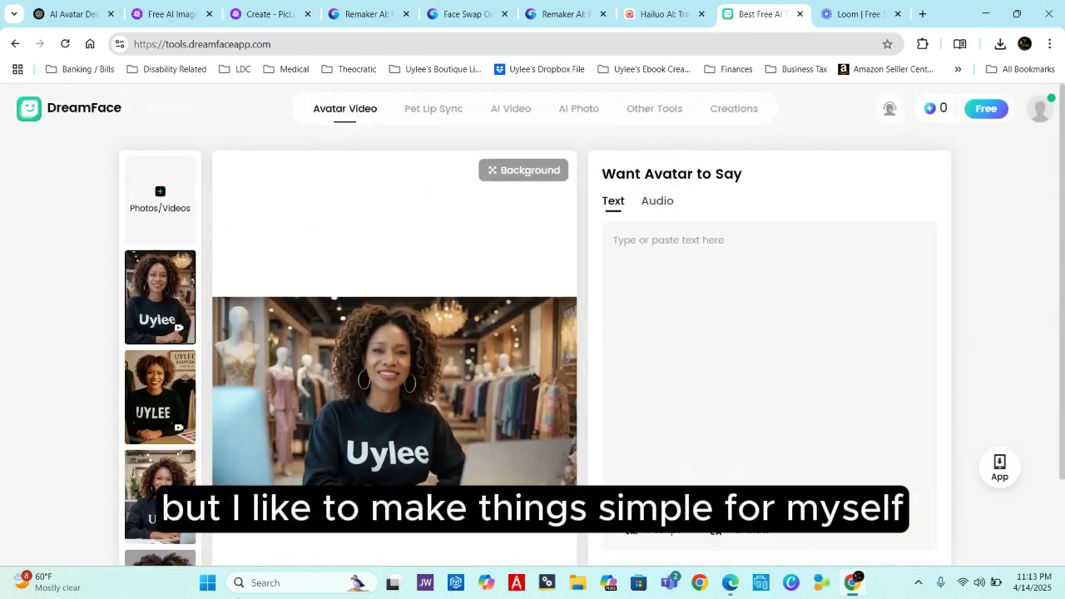
# Record a new 30-second audio clip with the default microphone as the avatar's speech
pyautogui.click(664, 203)
pyautogui.scroll(-1, 666, 383)
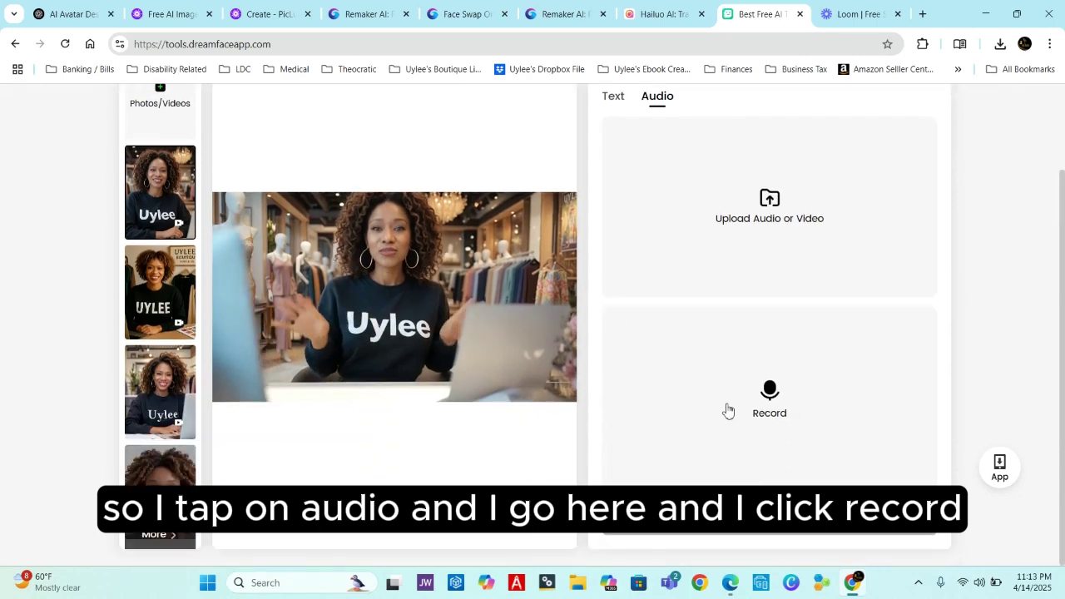
pyautogui.click(774, 396)
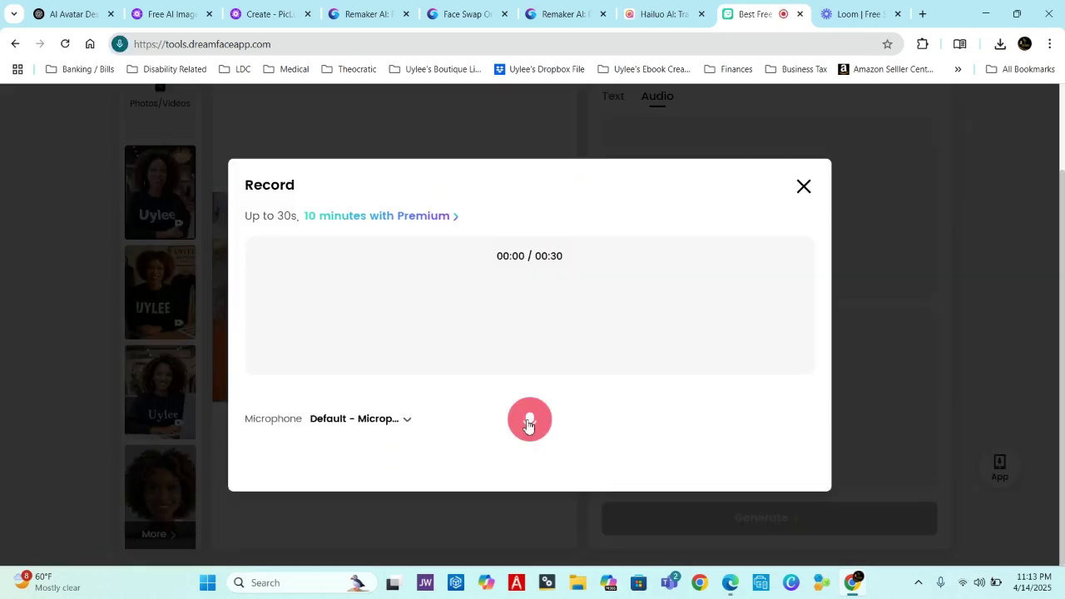
pyautogui.click(530, 420)
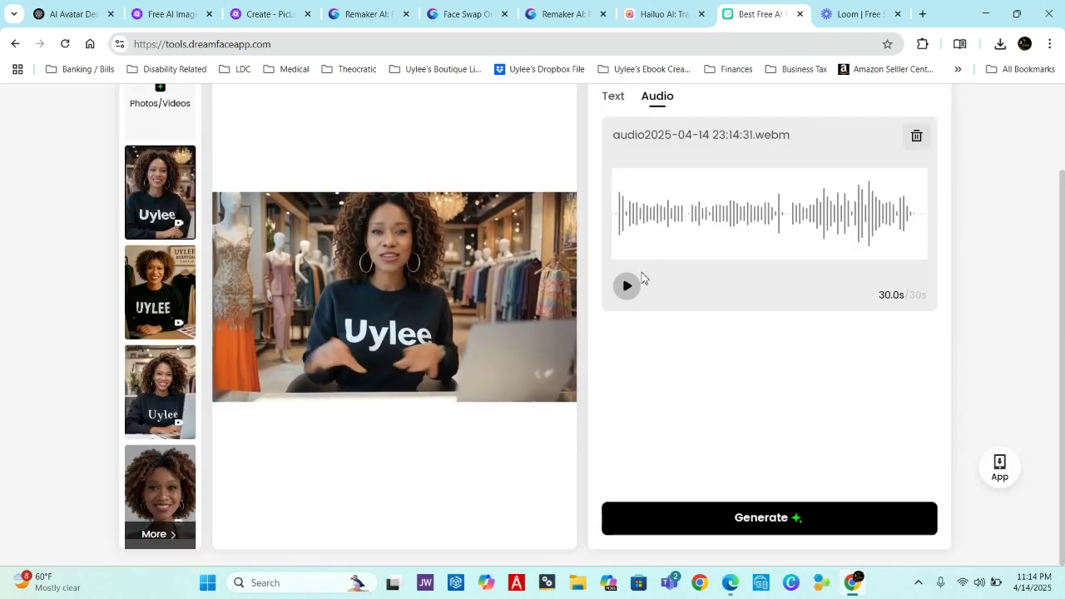
# Play back part of the recorded audio and generate the lip-synced avatar video from it
pyautogui.click(628, 288)
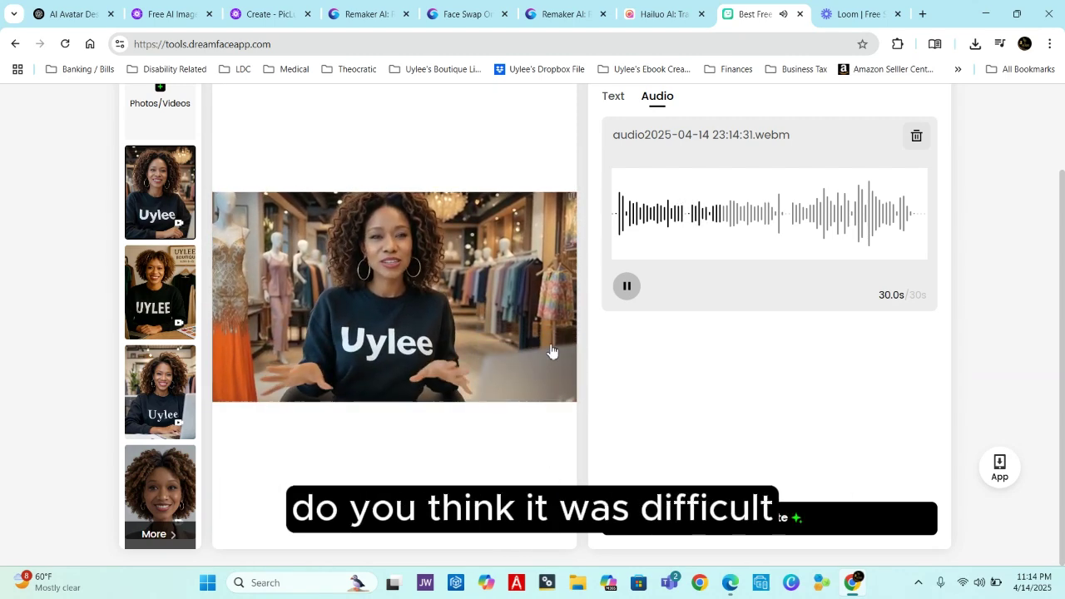
pyautogui.click(629, 287)
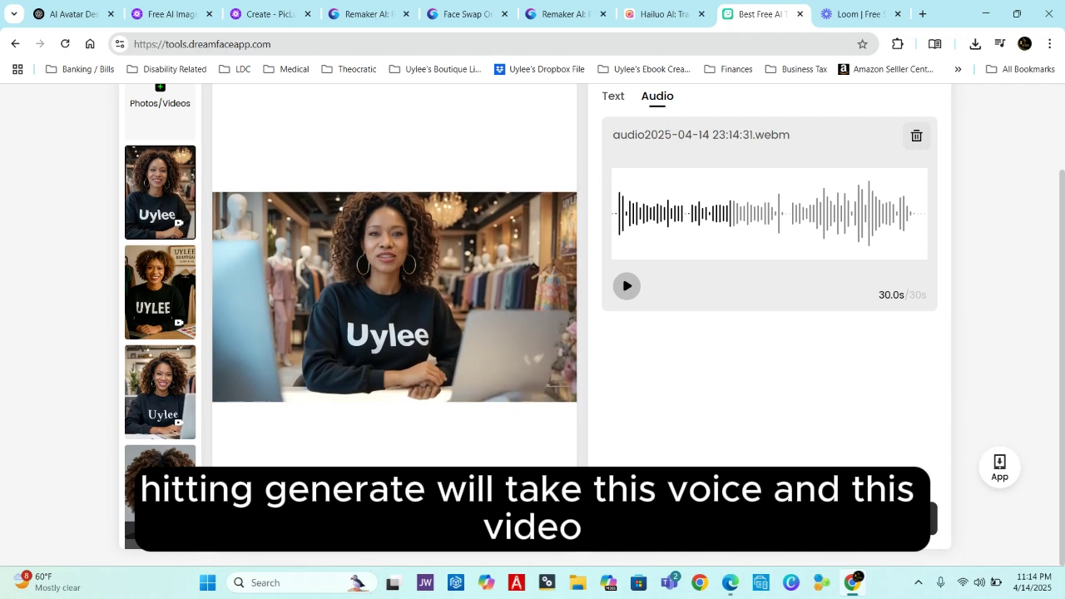
pyautogui.click(704, 526)
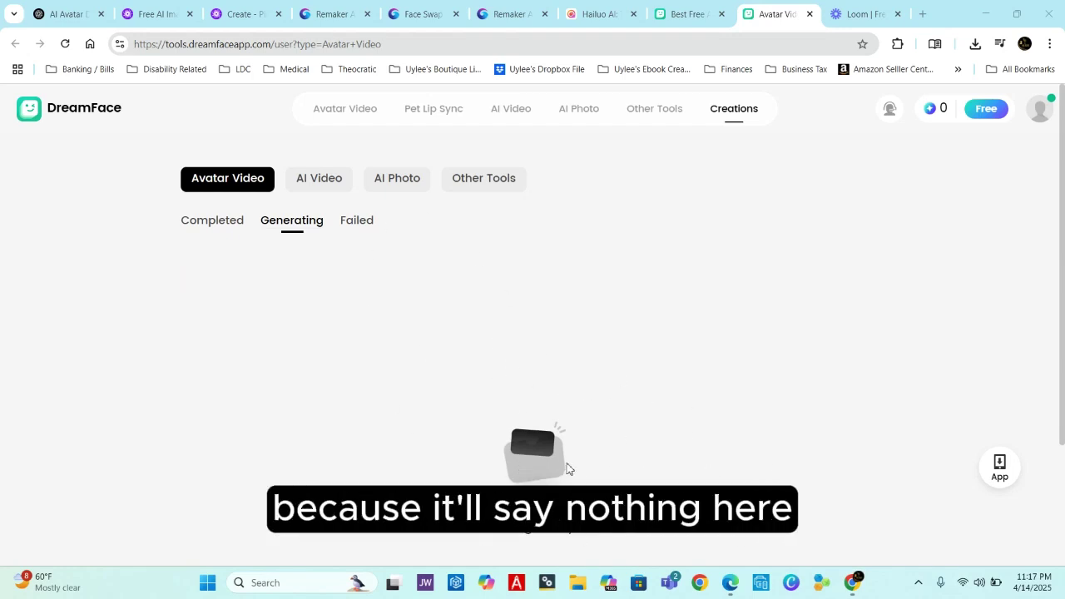
# Open the newest avatar video among the completed creations and play it
pyautogui.click(222, 232)
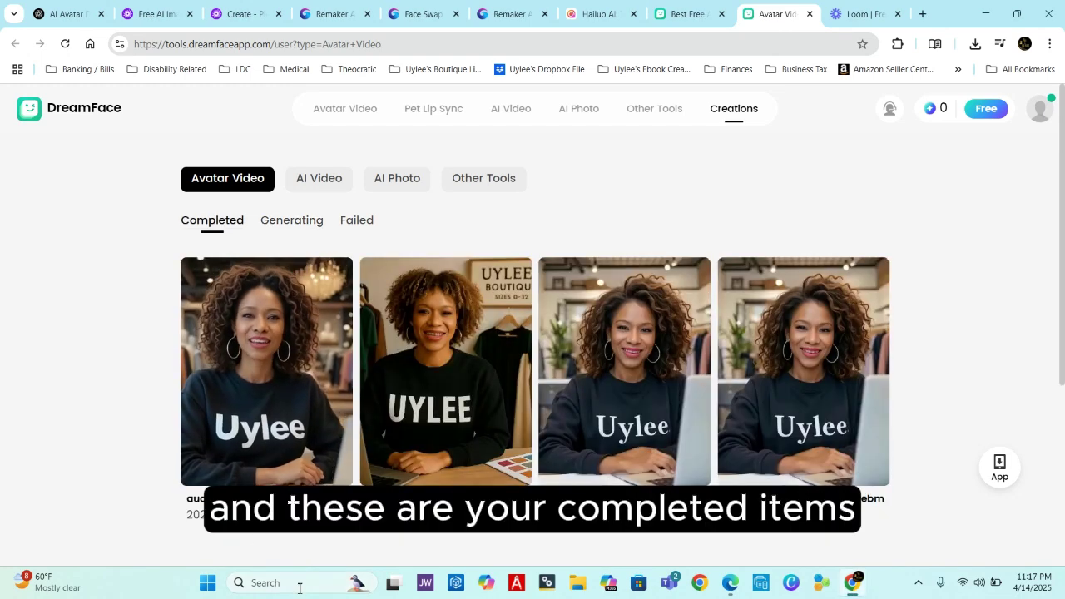
pyautogui.moveTo(219, 284)
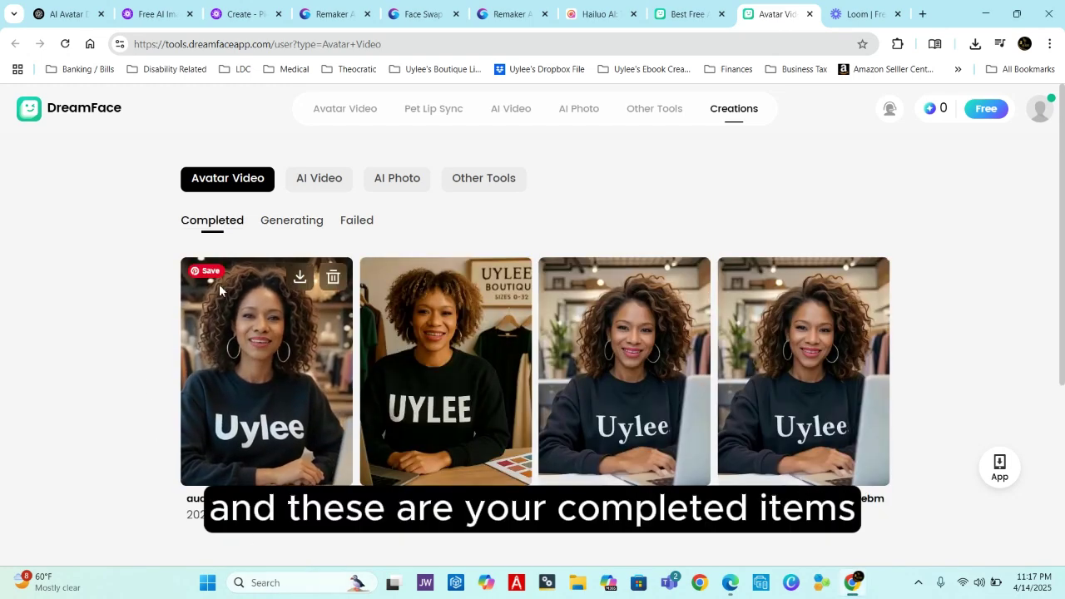
pyautogui.click(262, 368)
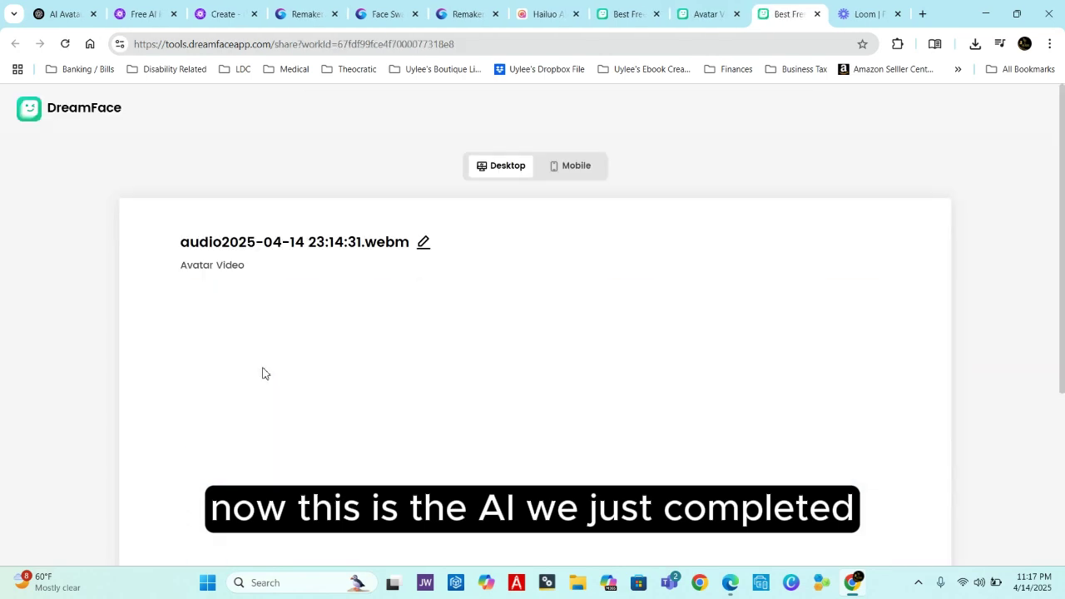
pyautogui.scroll(-3, 738, 335)
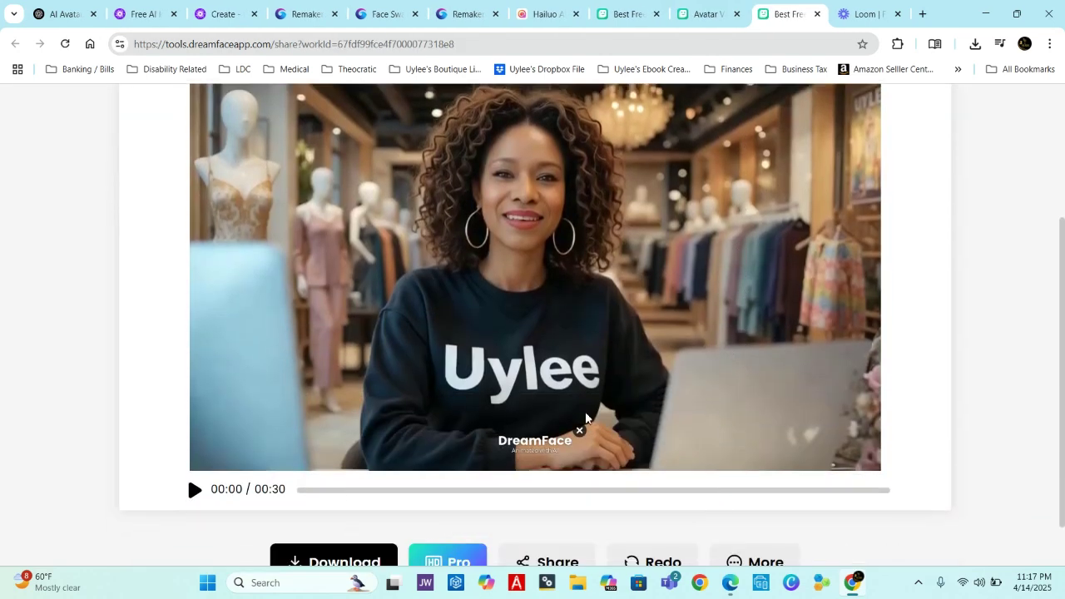
pyautogui.click(195, 490)
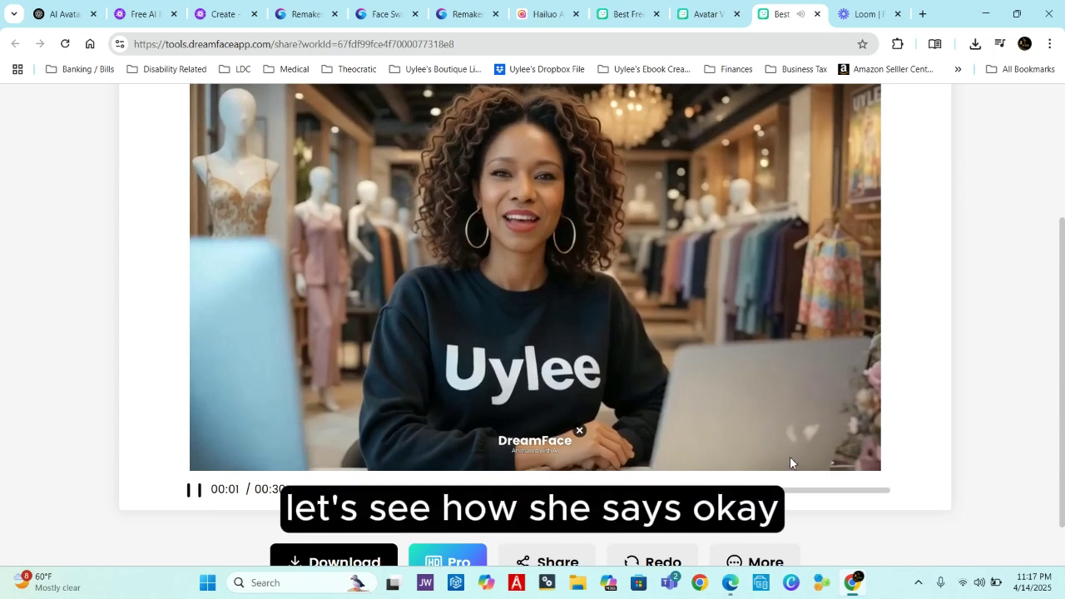
pyautogui.scroll(1, 868, 415)
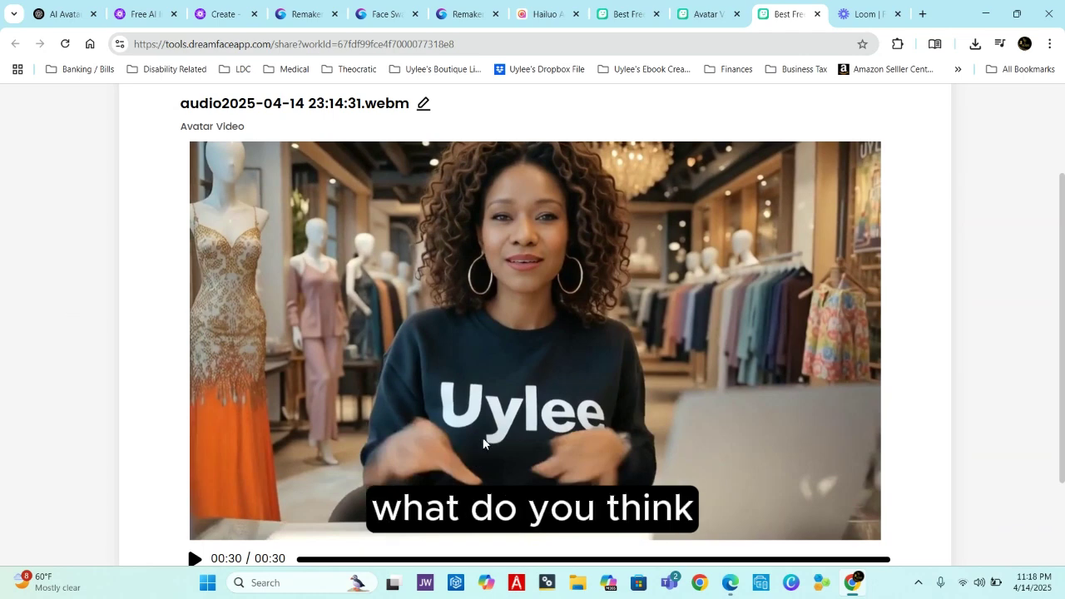
pyautogui.scroll(-1, 487, 443)
pyautogui.scroll(2, 483, 445)
pyautogui.scroll(1, 481, 439)
pyautogui.scroll(-2, 481, 438)
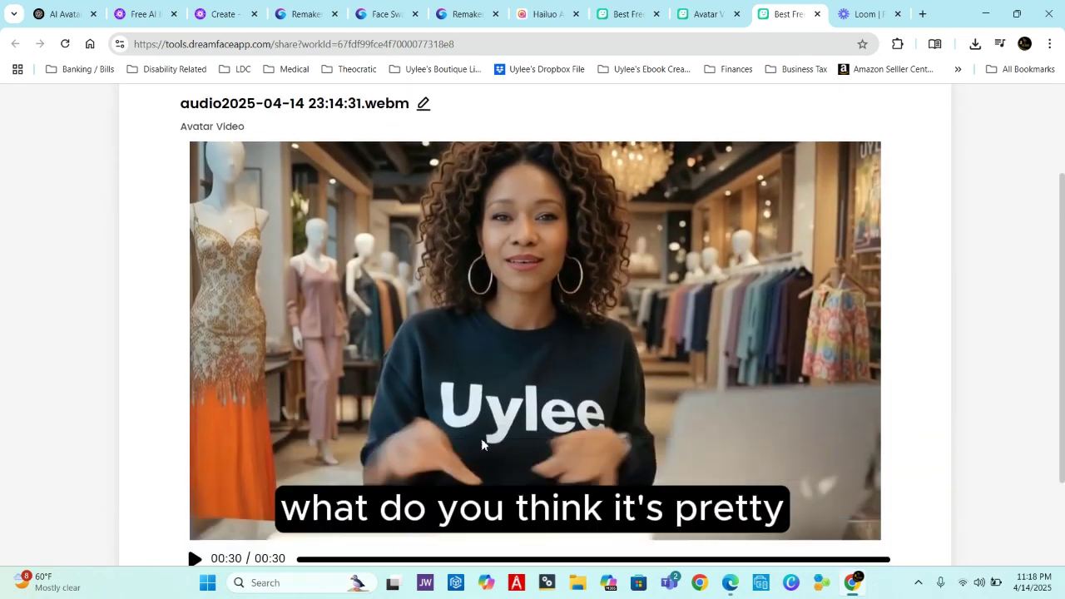
pyautogui.scroll(1, 499, 441)
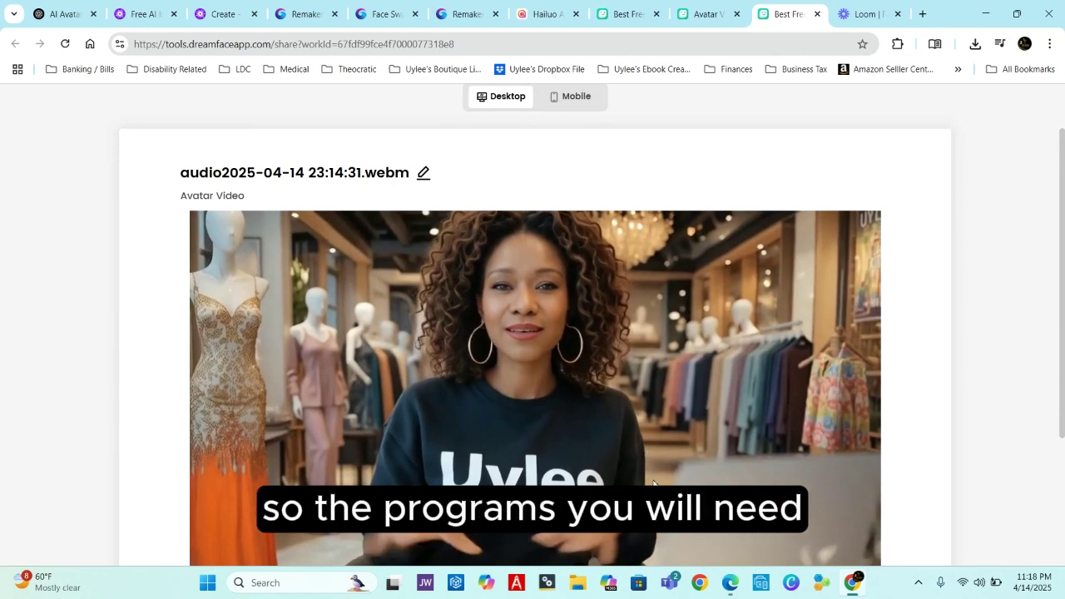
# Revisit the ChatGPT, PicLumen, Remaker AI, Hailuo AI and DreamFace pages to review the tools used for the avatar
pyautogui.click(56, 13)
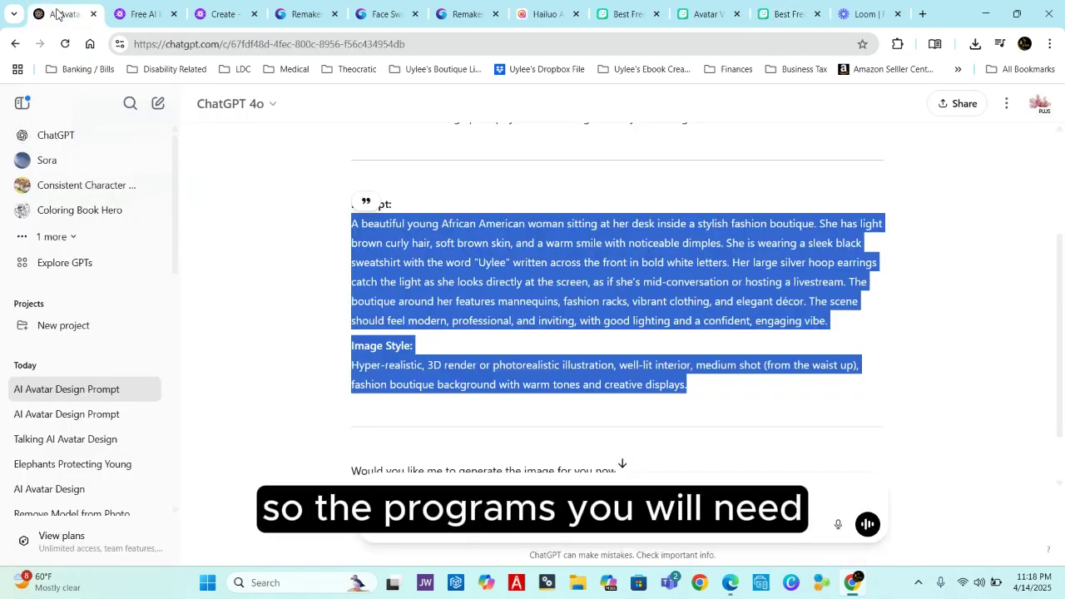
pyautogui.click(220, 202)
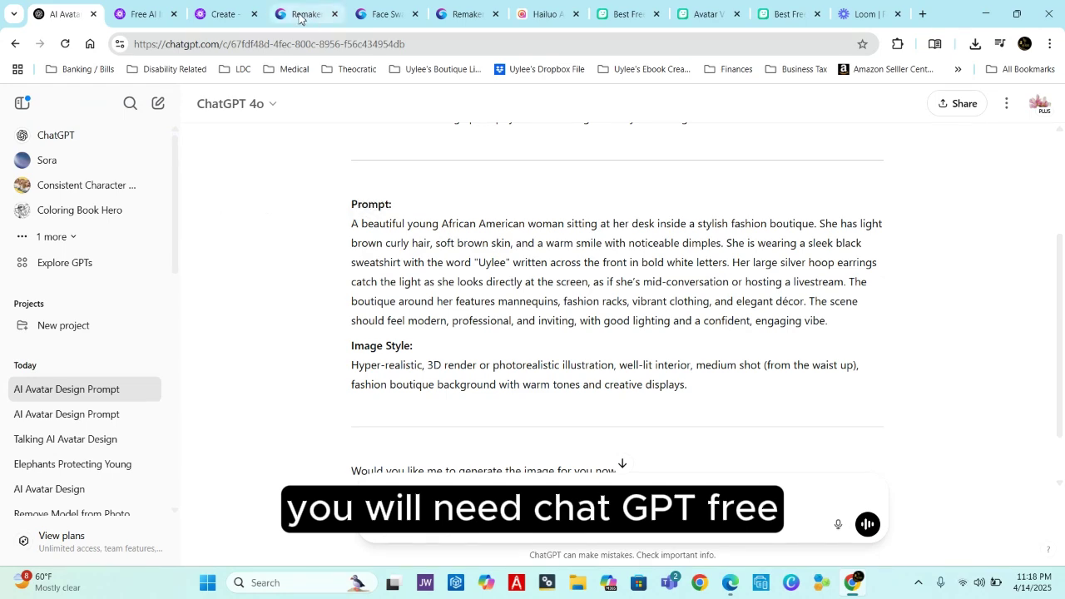
pyautogui.click(217, 18)
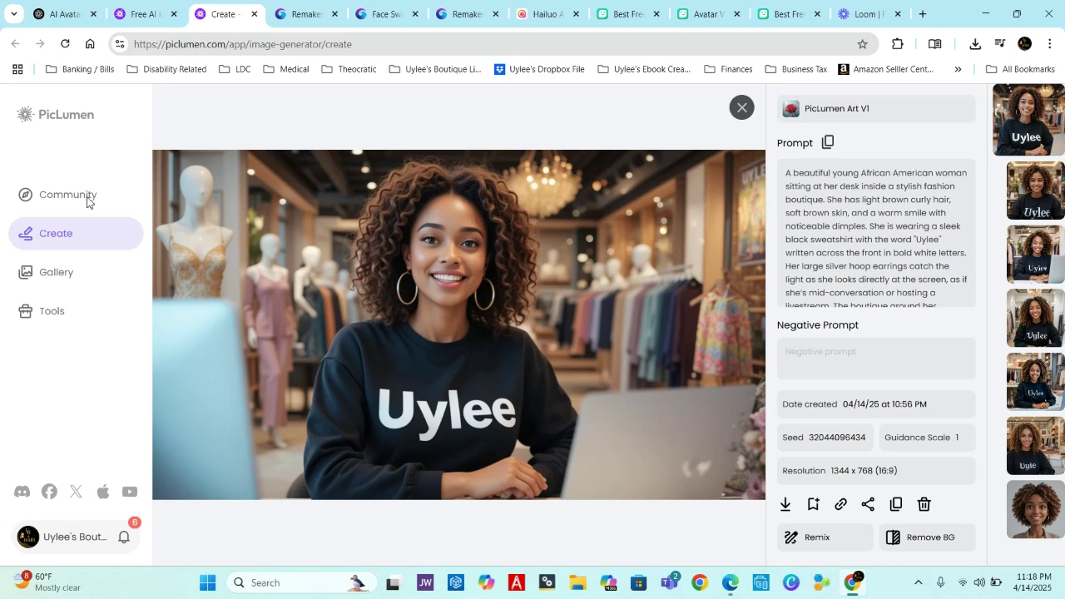
pyautogui.click(301, 15)
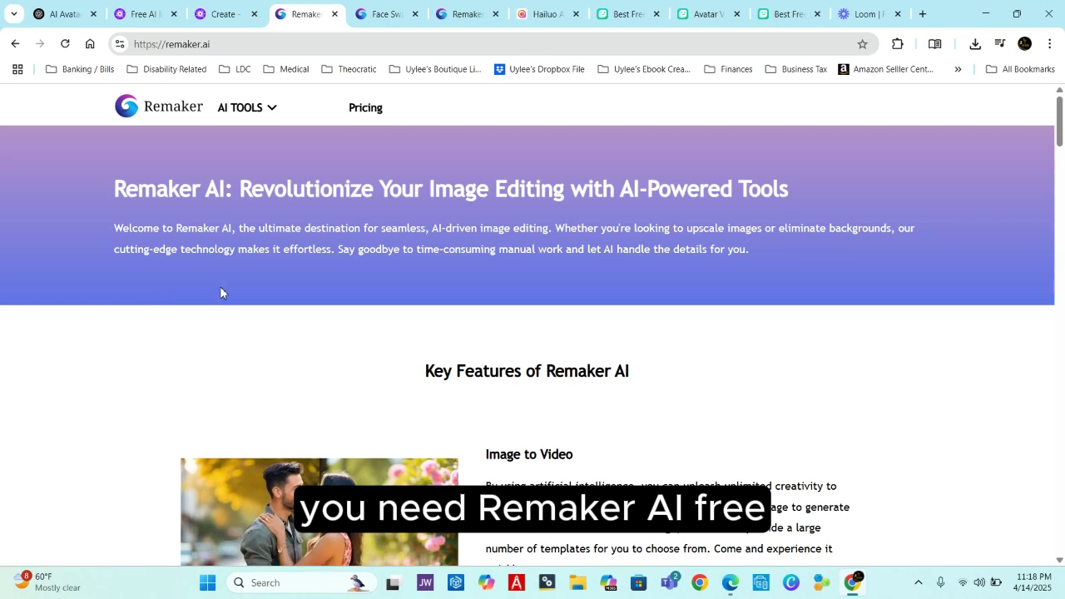
pyautogui.click(537, 15)
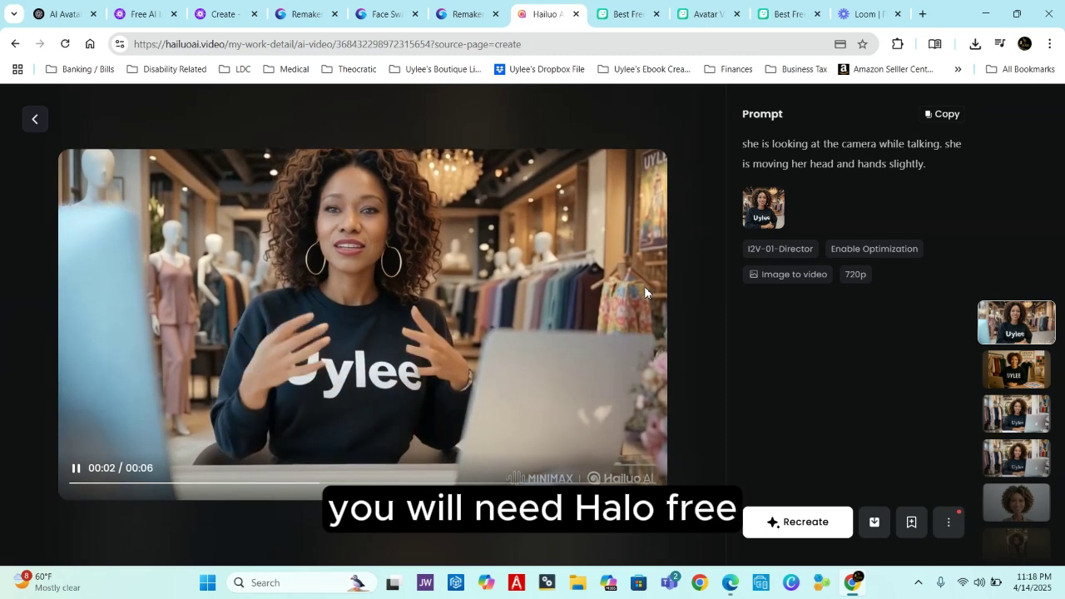
pyautogui.click(625, 15)
pyautogui.scroll(2, 218, 495)
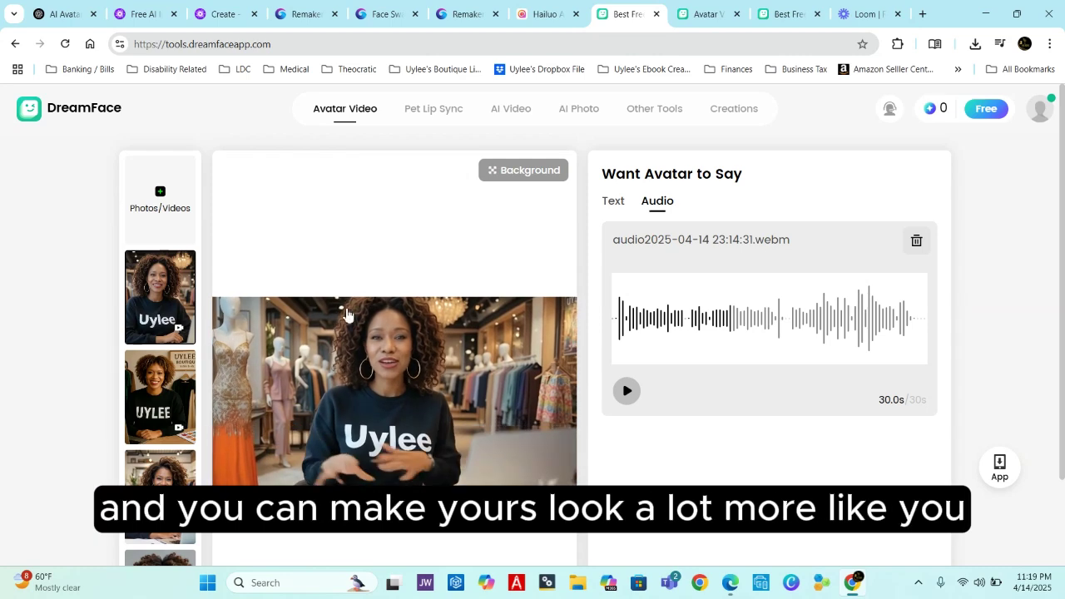
# Preview the boutique, clothing store and gray-background avatars among the previously uploaded DreamFace videos
pyautogui.click(163, 401)
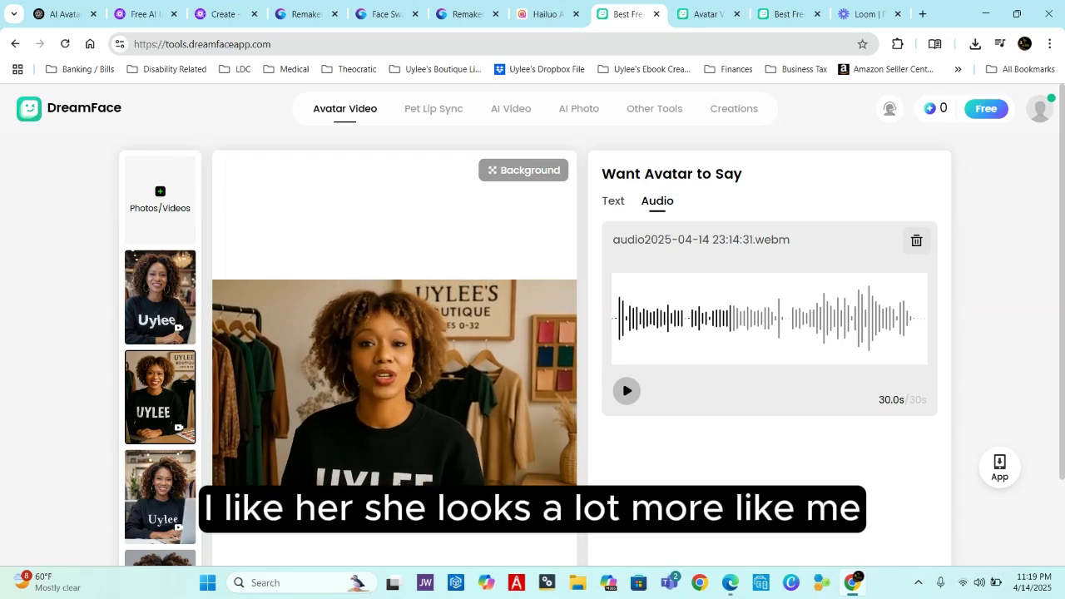
pyautogui.scroll(-1, 441, 408)
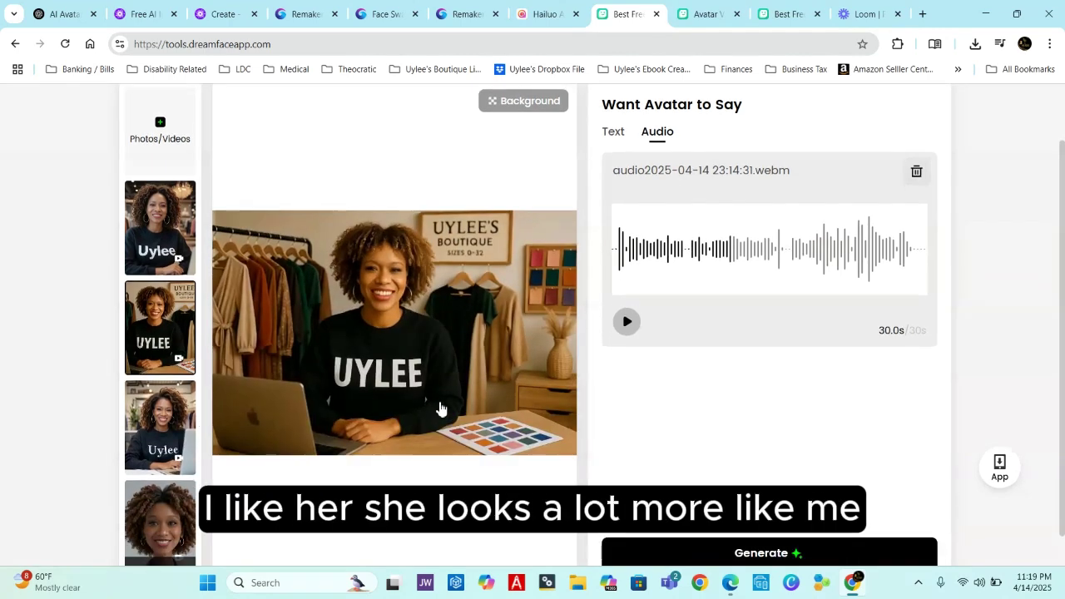
pyautogui.scroll(1, 425, 412)
pyautogui.click(186, 509)
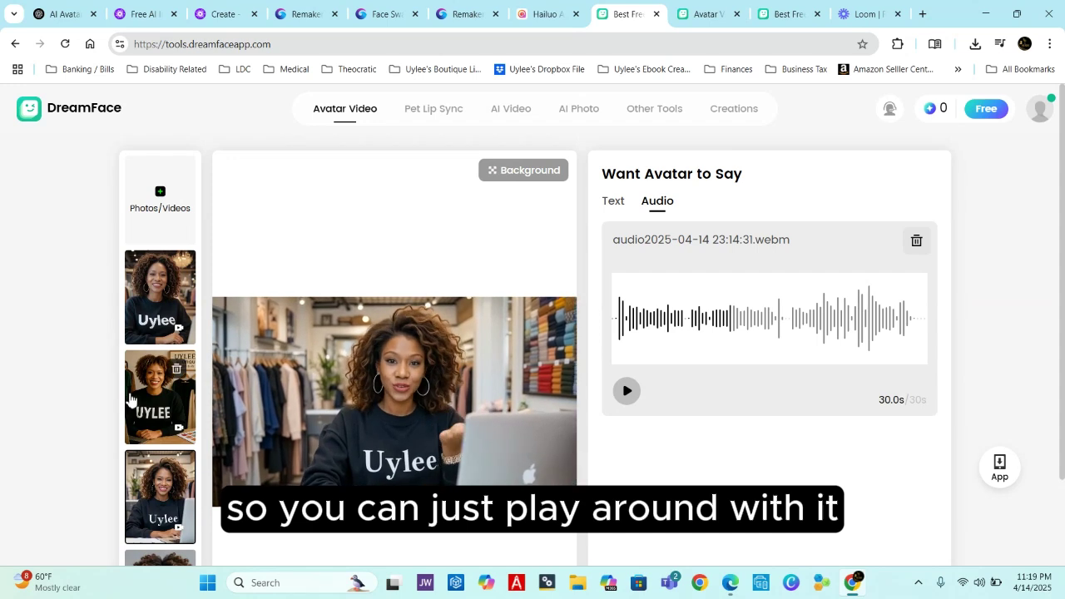
pyautogui.scroll(-2, 159, 399)
pyautogui.click(169, 462)
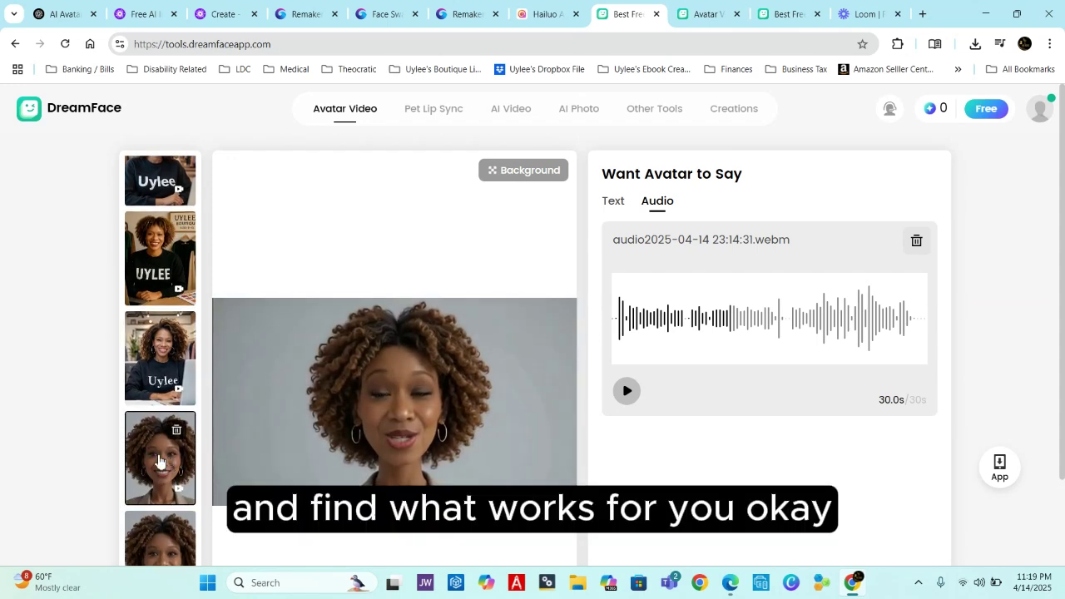
pyautogui.scroll(-2, 150, 441)
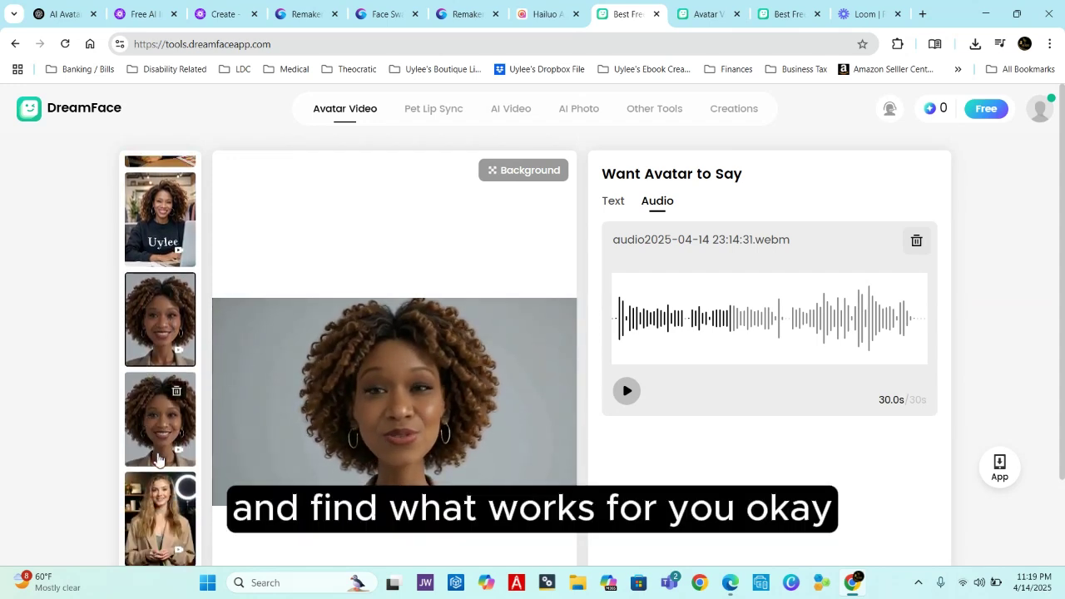